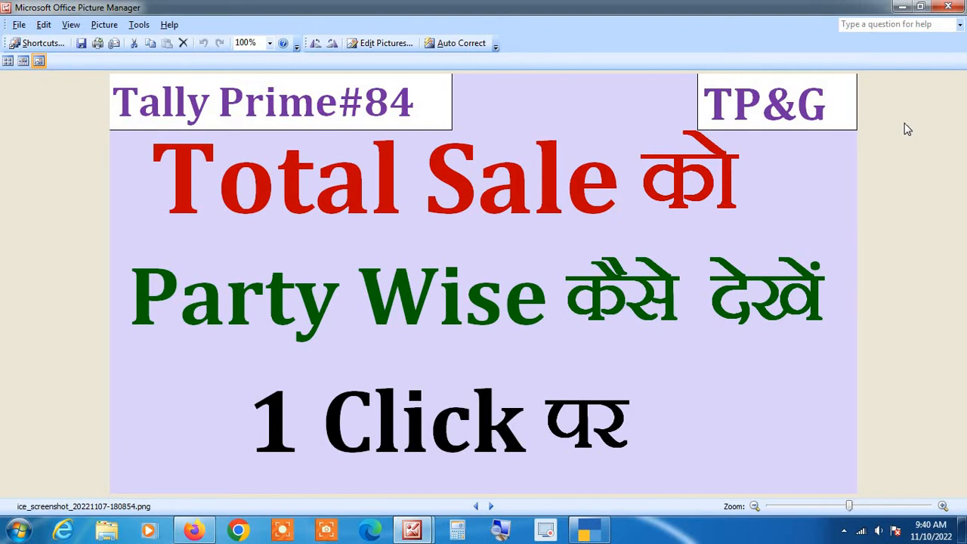
Switch to TallyPrime and open the Stock Summary report from the Gateway of Tally
{"action": "left_click", "coordinate": [903, 7]}
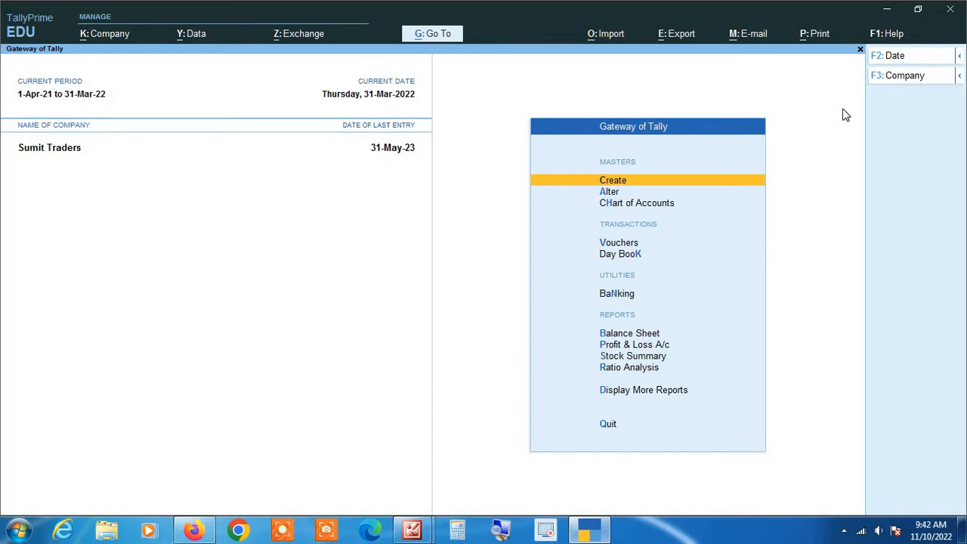
{"action": "key", "text": "Down"}
{"action": "key", "text": "Down"}
{"action": "key", "text": "Down"}
{"action": "key", "text": "Down"}
{"action": "key", "text": "Down"}
{"action": "key", "text": "Down"}
{"action": "key", "text": "Down"}
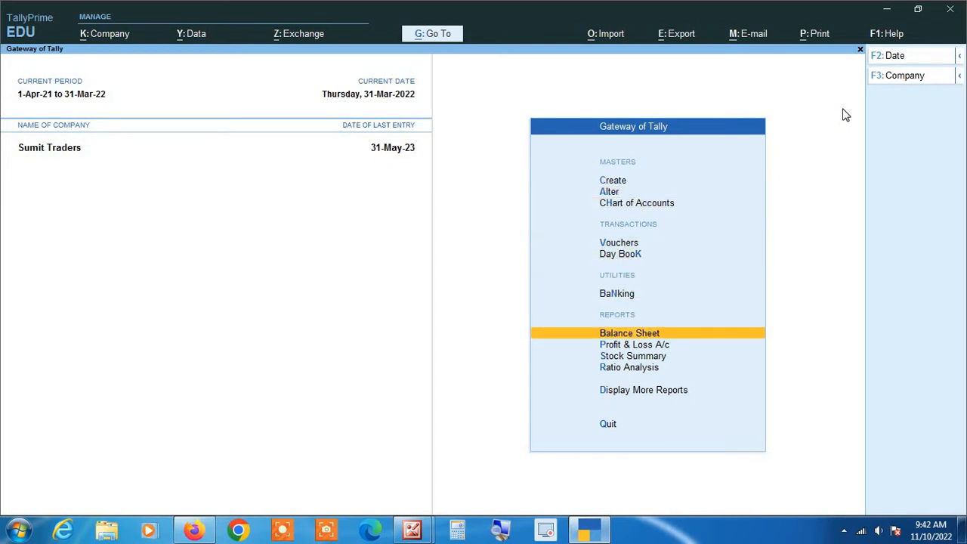
{"action": "key", "text": "Down"}
{"action": "key", "text": "Return"}
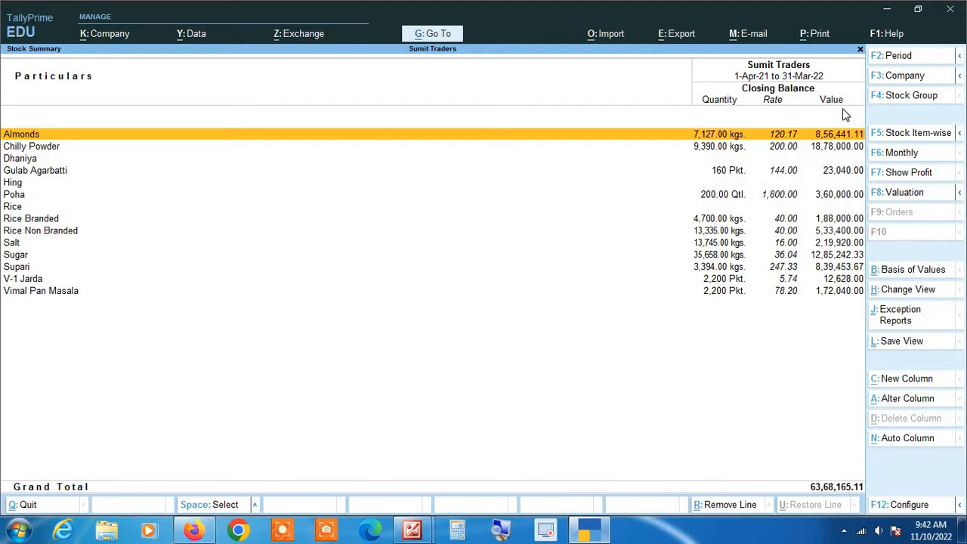
Open the monthly summary of the stock item Supari from the Stock Summary
{"action": "key", "text": "Down"}
{"action": "key", "text": "Down"}
{"action": "key", "text": "Down"}
{"action": "key", "text": "Down"}
{"action": "key", "text": "Down"}
{"action": "key", "text": "Down"}
{"action": "key", "text": "Down"}
{"action": "key", "text": "Down"}
{"action": "key", "text": "Down"}
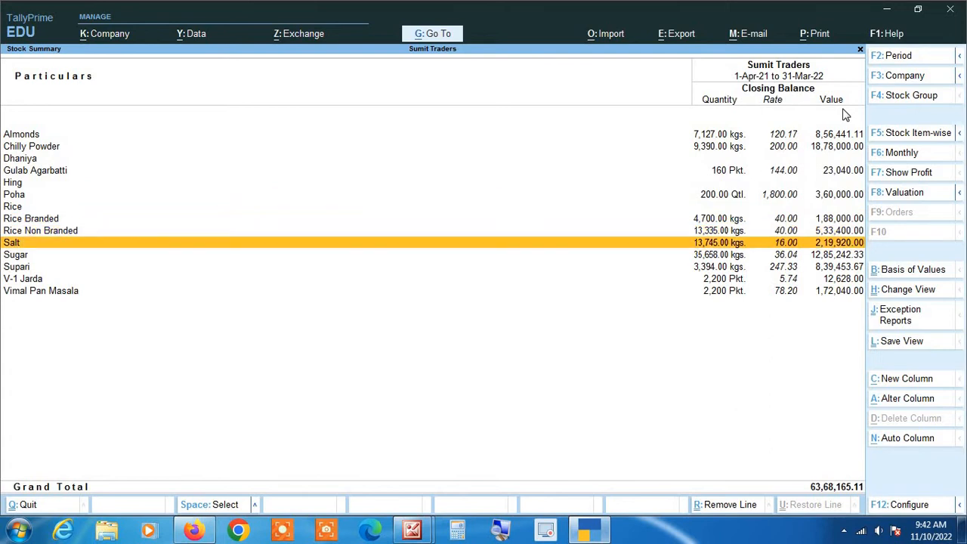
{"action": "key", "text": "Down"}
{"action": "key", "text": "Down"}
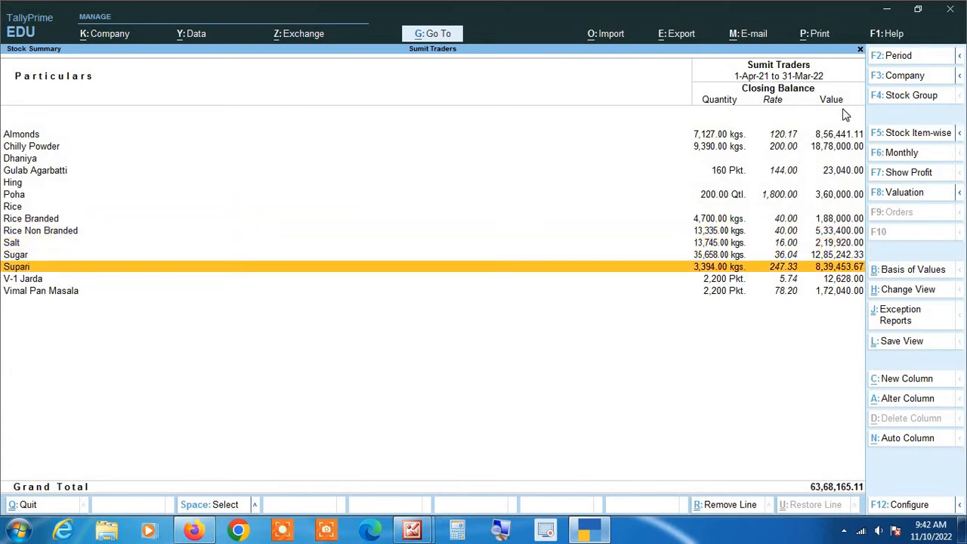
{"action": "key", "text": "Return"}
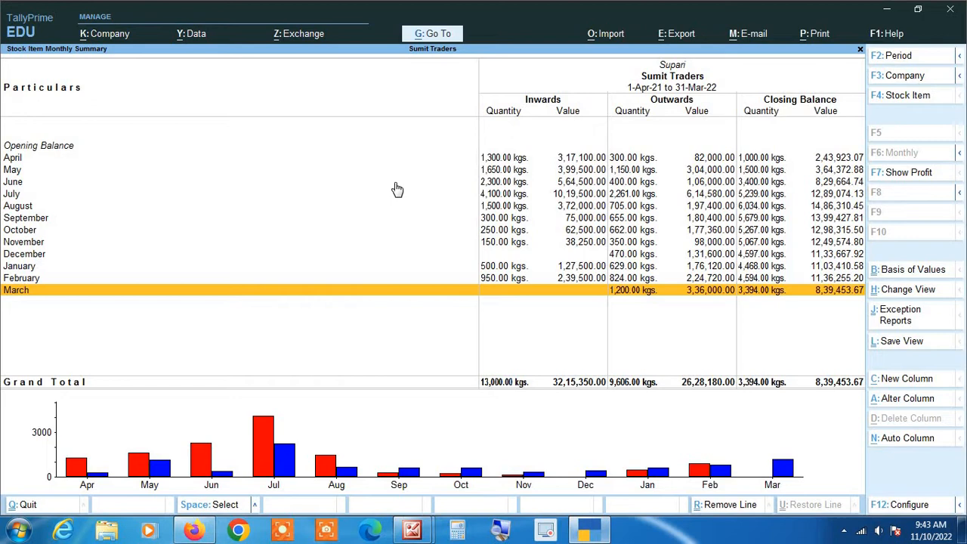
Open the April stock item vouchers from Supari's monthly summary
{"action": "key", "text": "Up"}
{"action": "key", "text": "Up"}
{"action": "key", "text": "Up"}
{"action": "key", "text": "Up"}
{"action": "key", "text": "Up"}
{"action": "key", "text": "Up"}
{"action": "key", "text": "Up"}
{"action": "key", "text": "Up"}
{"action": "key", "text": "Up"}
{"action": "key", "text": "Up"}
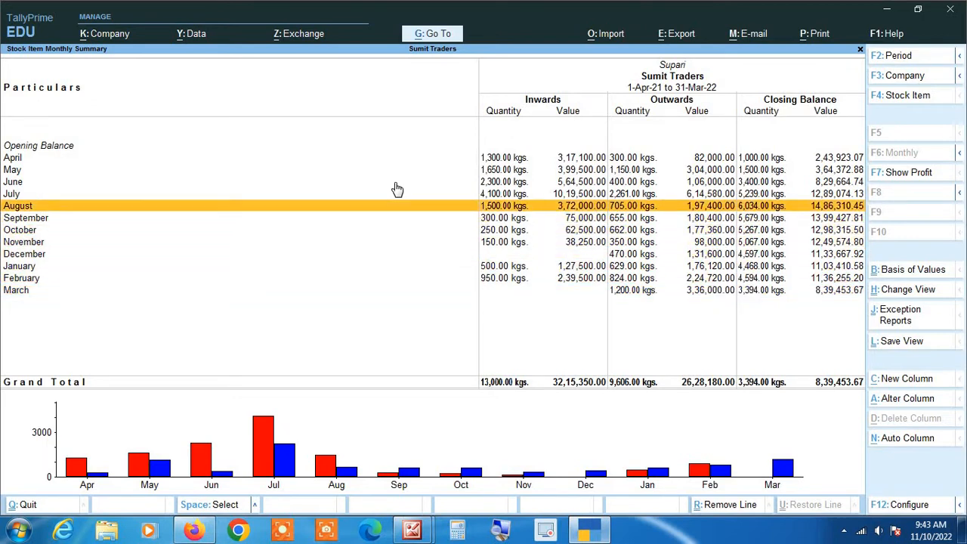
{"action": "key", "text": "Up"}
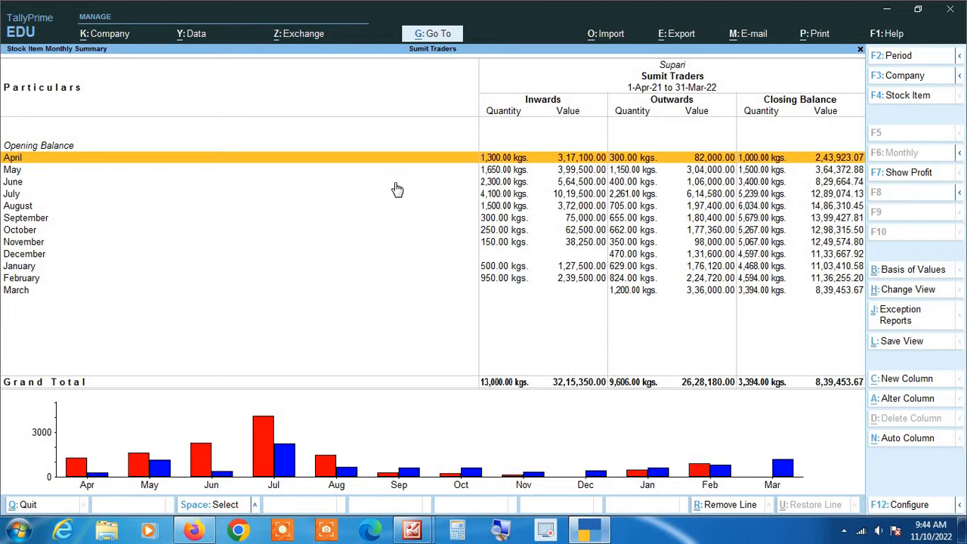
{"action": "key", "text": "Return"}
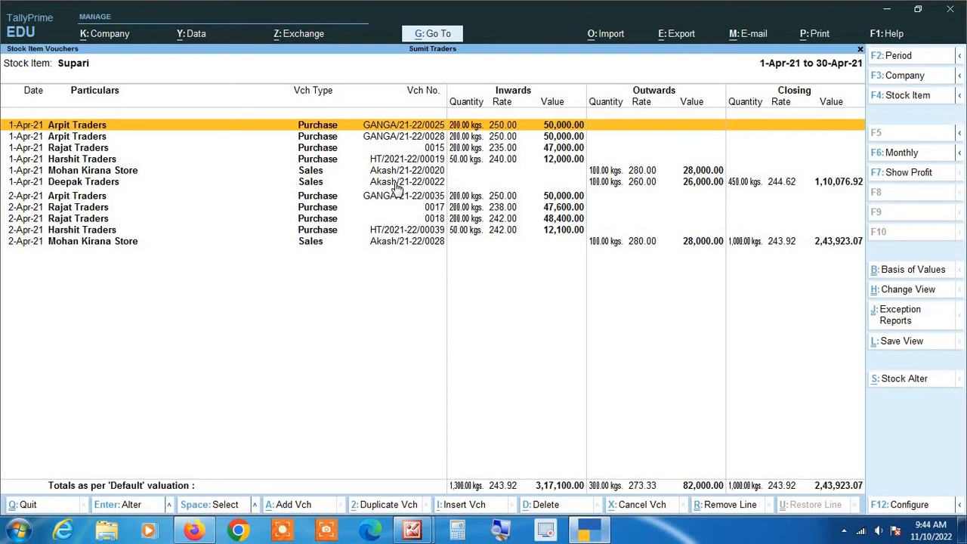
Extend the Supari voucher report's period to the full year by setting its end date to 31-3-22
{"action": "key", "text": "alt+F2"}
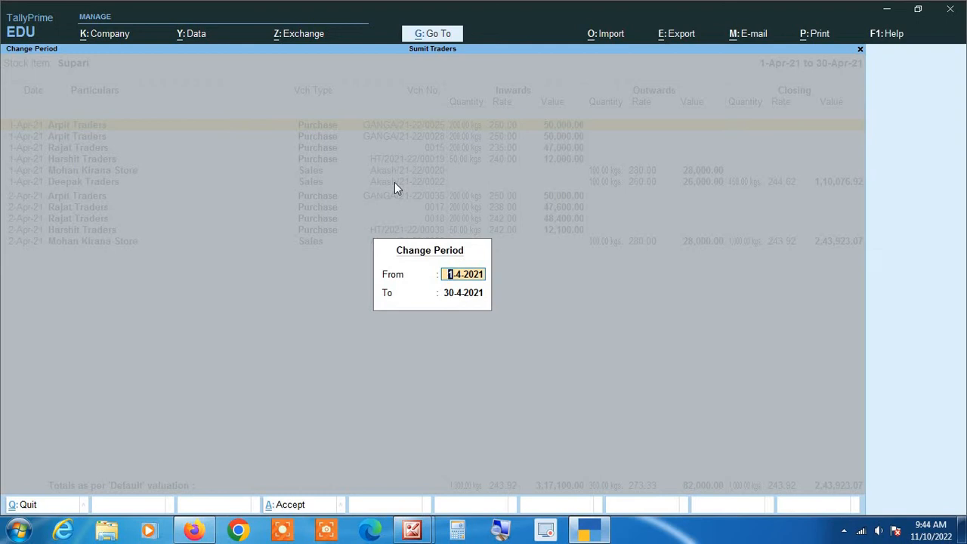
{"action": "key", "text": "Return"}
{"action": "type", "text": "31"}
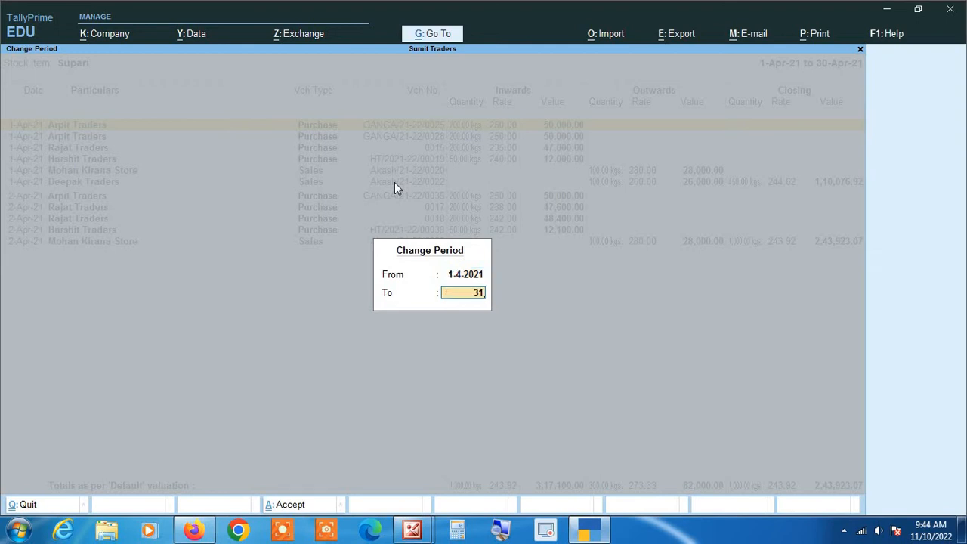
{"action": "type", "text": " 3 22"}
{"action": "key", "text": "Return"}
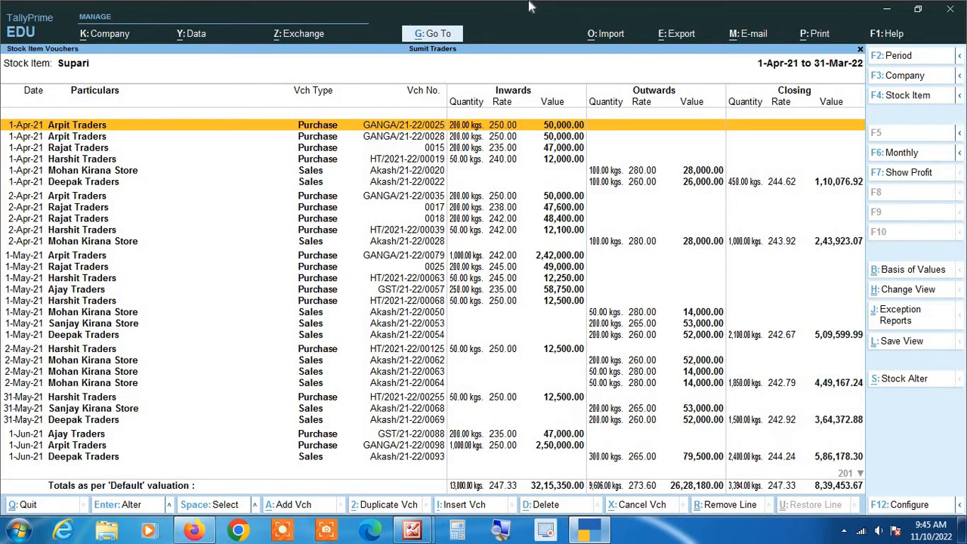
Examine Supari's purchase and sales vouchers through the whole year down to the last entry, and return to the first one
{"action": "key", "text": "Down"}
{"action": "key", "text": "Down"}
{"action": "key", "text": "Down"}
{"action": "key", "text": "Down"}
{"action": "key", "text": "Down"}
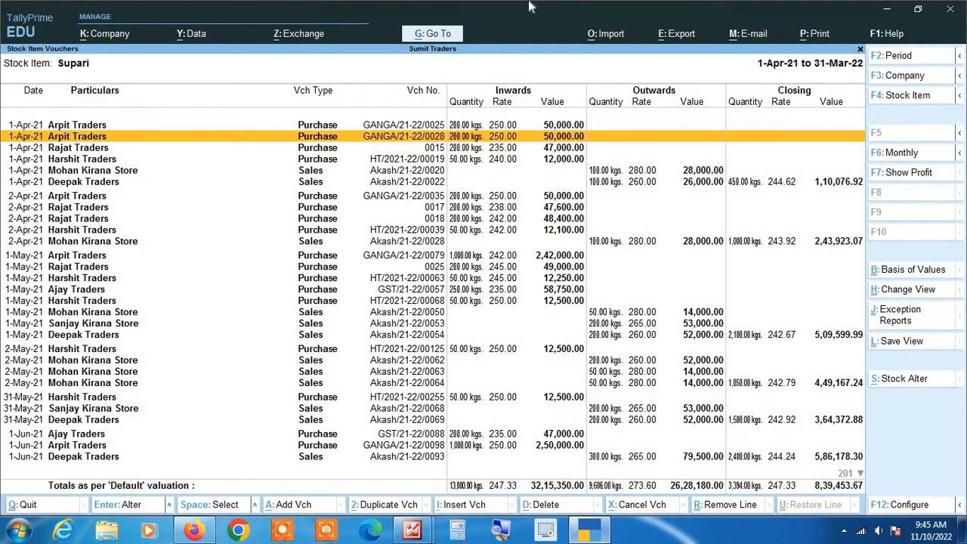
{"action": "key", "text": "Down"}
{"action": "key", "text": "Down"}
{"action": "key", "text": "Down"}
{"action": "key", "text": "Down"}
{"action": "key", "text": "Down"}
{"action": "key", "text": "Down"}
{"action": "key", "text": "Down"}
{"action": "key", "text": "Down"}
{"action": "key", "text": "Down"}
{"action": "key", "text": "Down"}
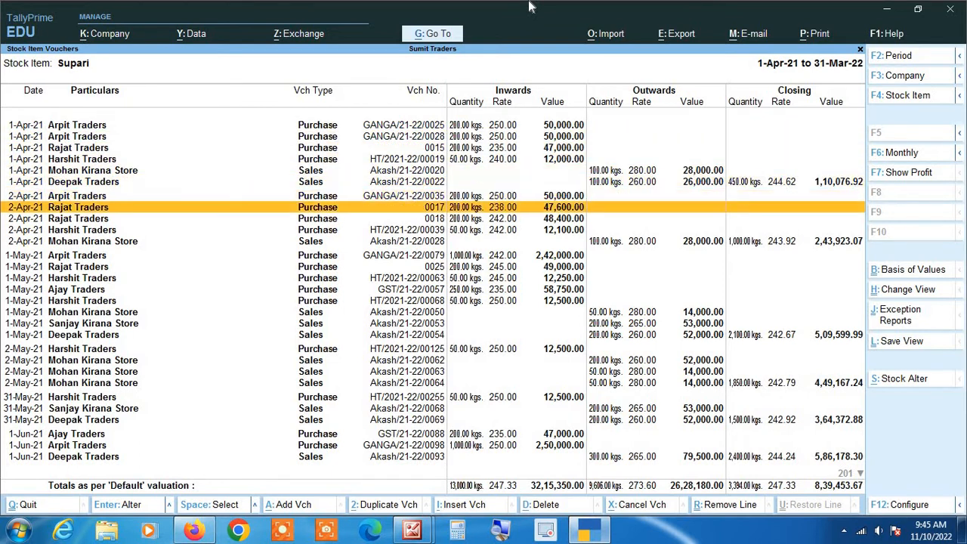
{"action": "key", "text": "Down"}
{"action": "key", "text": "Down"}
{"action": "key", "text": "Down"}
{"action": "key", "text": "Down"}
{"action": "key", "text": "Down"}
{"action": "key", "text": "Down"}
{"action": "key", "text": "Down"}
{"action": "key", "text": "Down"}
{"action": "key", "text": "Down"}
{"action": "key", "text": "Down"}
{"action": "key", "text": "Down"}
{"action": "key", "text": "Down"}
{"action": "key", "text": "Down"}
{"action": "key", "text": "Down"}
{"action": "key", "text": "Down"}
{"action": "key", "text": "Down"}
{"action": "key", "text": "Down"}
{"action": "key", "text": "Down"}
{"action": "key", "text": "Down"}
{"action": "key", "text": "Down"}
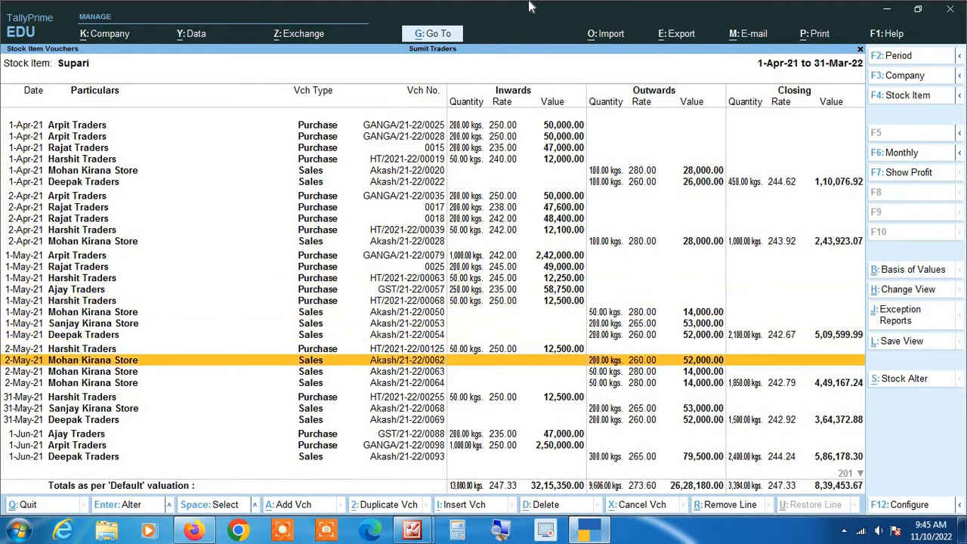
{"action": "key", "text": "Down"}
{"action": "key", "text": "Down"}
{"action": "key", "text": "Down"}
{"action": "key", "text": "Down"}
{"action": "key", "text": "Down"}
{"action": "key", "text": "Down"}
{"action": "key", "text": "Down"}
{"action": "key", "text": "Down"}
{"action": "key", "text": "Down"}
{"action": "key", "text": "Down"}
{"action": "key", "text": "Down"}
{"action": "key", "text": "Down"}
{"action": "key", "text": "Down"}
{"action": "key", "text": "Down"}
{"action": "key", "text": "Down"}
{"action": "key", "text": "Down"}
{"action": "key", "text": "Down"}
{"action": "key", "text": "Down"}
{"action": "key", "text": "Down"}
{"action": "key", "text": "Down"}
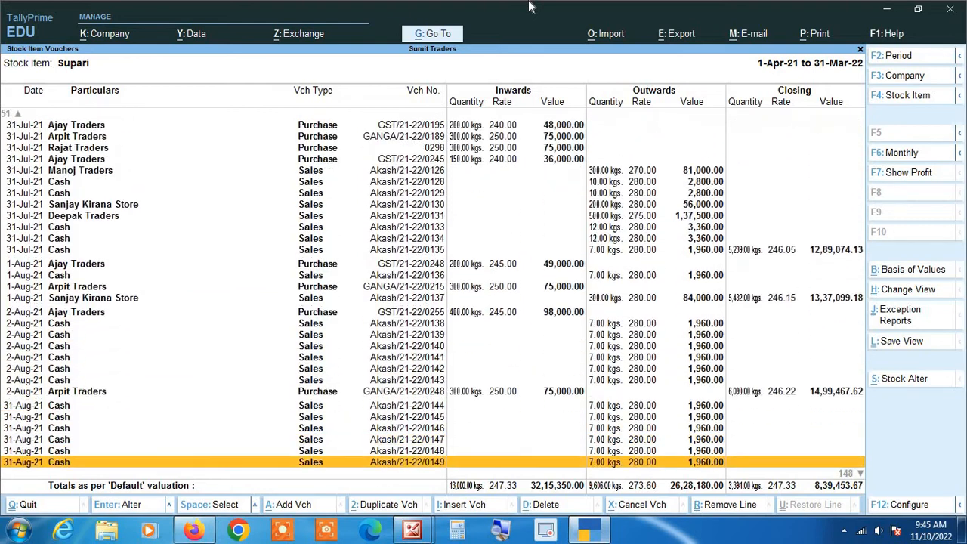
{"action": "key", "text": "Down"}
{"action": "key", "text": "Down"}
{"action": "key", "text": "Down"}
{"action": "key", "text": "Down"}
{"action": "key", "text": "Down"}
{"action": "key", "text": "Down"}
{"action": "key", "text": "Down"}
{"action": "key", "text": "Down"}
{"action": "key", "text": "Down"}
{"action": "key", "text": "Down"}
{"action": "key", "text": "Down"}
{"action": "key", "text": "Down"}
{"action": "key", "text": "Down"}
{"action": "key", "text": "Down"}
{"action": "key", "text": "Down"}
{"action": "key", "text": "Down"}
{"action": "key", "text": "Down"}
{"action": "key", "text": "Down"}
{"action": "key", "text": "Down"}
{"action": "key", "text": "Down"}
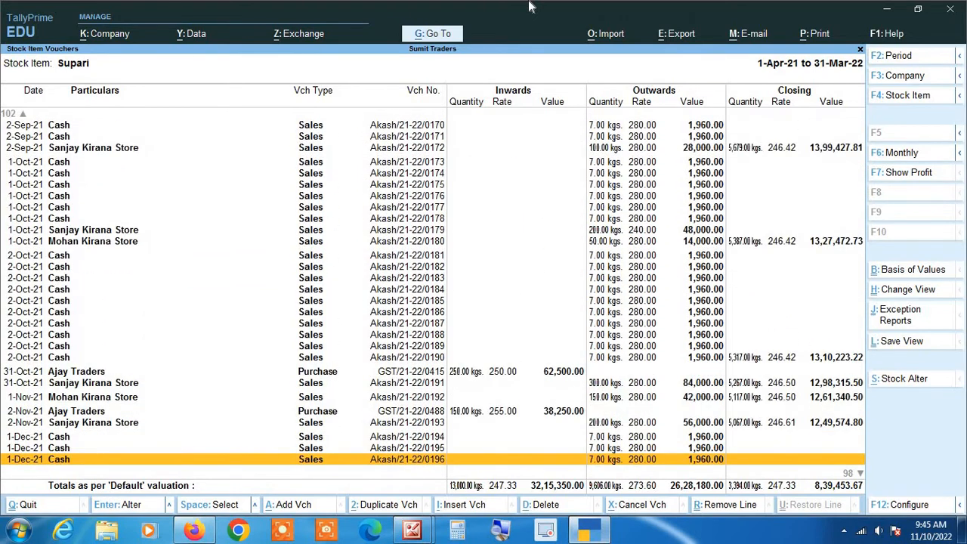
{"action": "key", "text": "Down"}
{"action": "key", "text": "Down"}
{"action": "key", "text": "Down"}
{"action": "key", "text": "Down"}
{"action": "key", "text": "Down"}
{"action": "key", "text": "Down"}
{"action": "key", "text": "Down"}
{"action": "key", "text": "Down"}
{"action": "key", "text": "Down"}
{"action": "key", "text": "Down"}
{"action": "key", "text": "Down"}
{"action": "key", "text": "Down"}
{"action": "key", "text": "Down"}
{"action": "key", "text": "Down"}
{"action": "key", "text": "Down"}
{"action": "key", "text": "Down"}
{"action": "key", "text": "Down"}
{"action": "key", "text": "Down"}
{"action": "key", "text": "Down"}
{"action": "key", "text": "Down"}
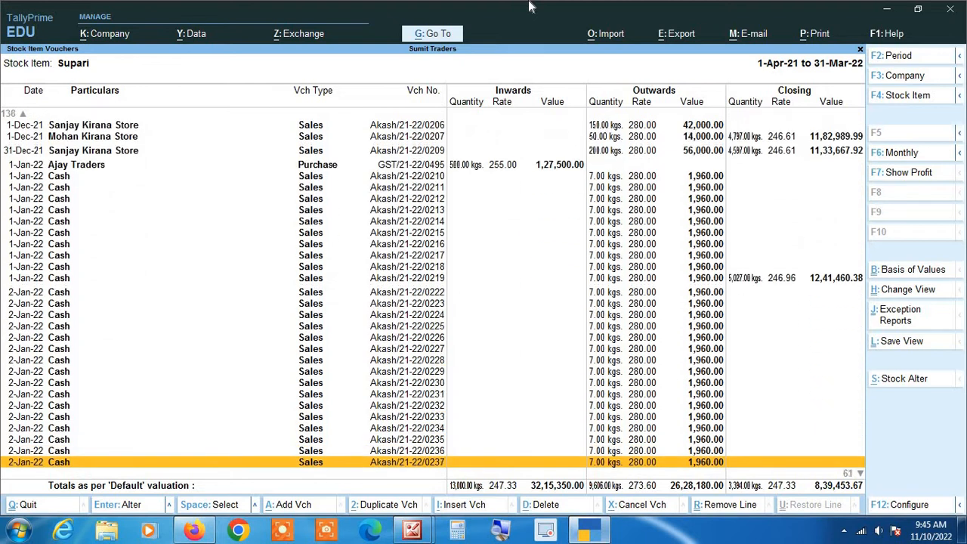
{"action": "key", "text": "Down"}
{"action": "key", "text": "Down"}
{"action": "key", "text": "Down"}
{"action": "key", "text": "Down"}
{"action": "key", "text": "Down"}
{"action": "key", "text": "Down"}
{"action": "key", "text": "Down"}
{"action": "key", "text": "Down"}
{"action": "key", "text": "Down"}
{"action": "key", "text": "Down"}
{"action": "key", "text": "Down"}
{"action": "key", "text": "Down"}
{"action": "key", "text": "Down"}
{"action": "key", "text": "Down"}
{"action": "key", "text": "Down"}
{"action": "key", "text": "Down"}
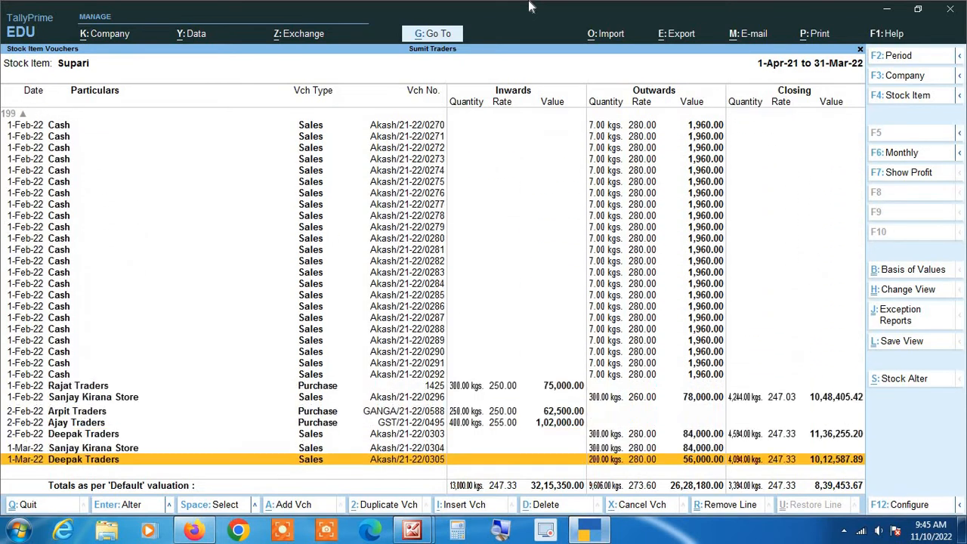
{"action": "key", "text": "Home"}
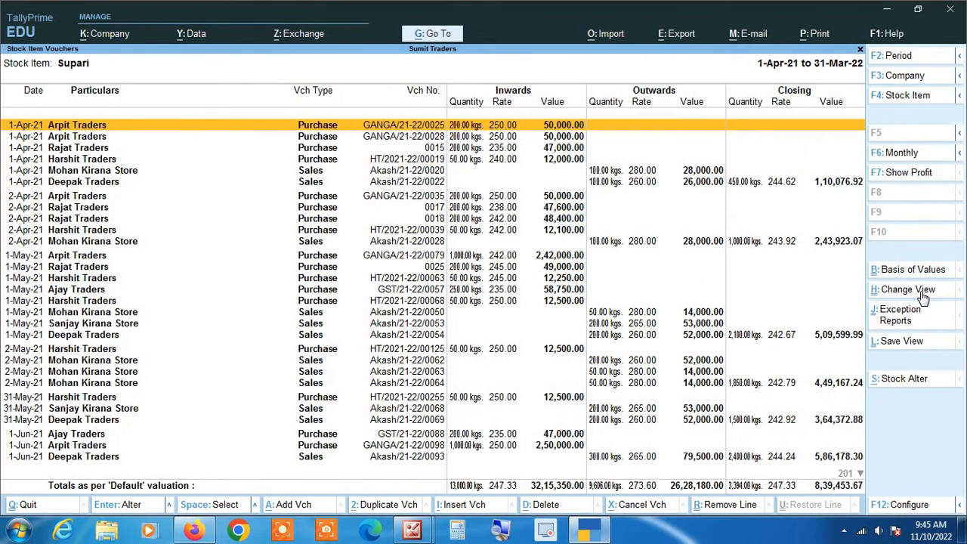
Change the view of Supari's voucher report to Movement Analysis
{"action": "left_click", "coordinate": [922, 297]}
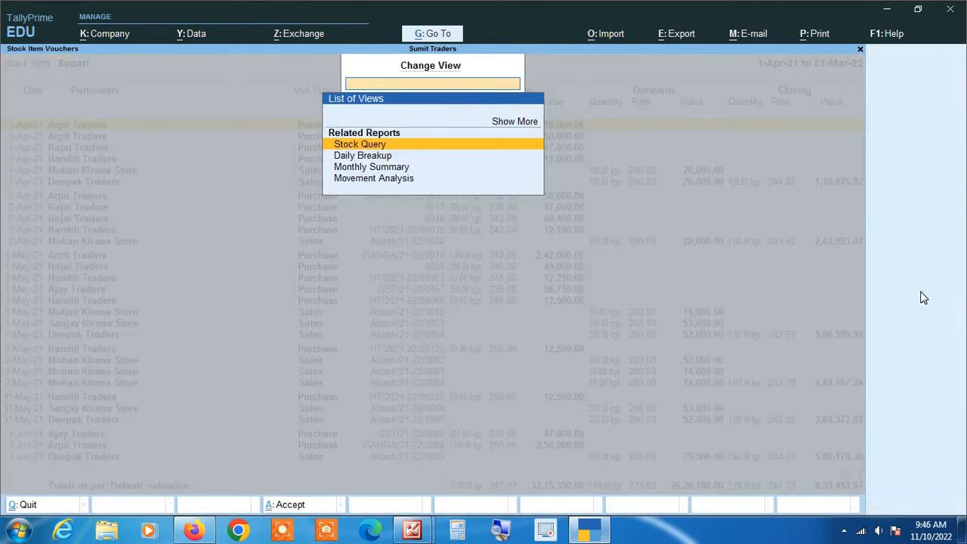
{"action": "left_click", "coordinate": [494, 528]}
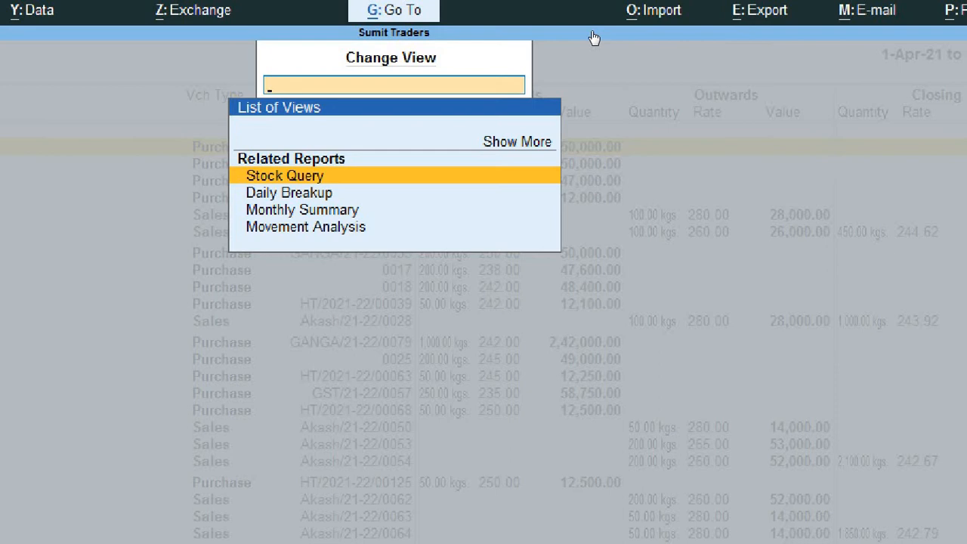
{"action": "key", "text": "Down"}
{"action": "key", "text": "Down"}
{"action": "key", "text": "Down"}
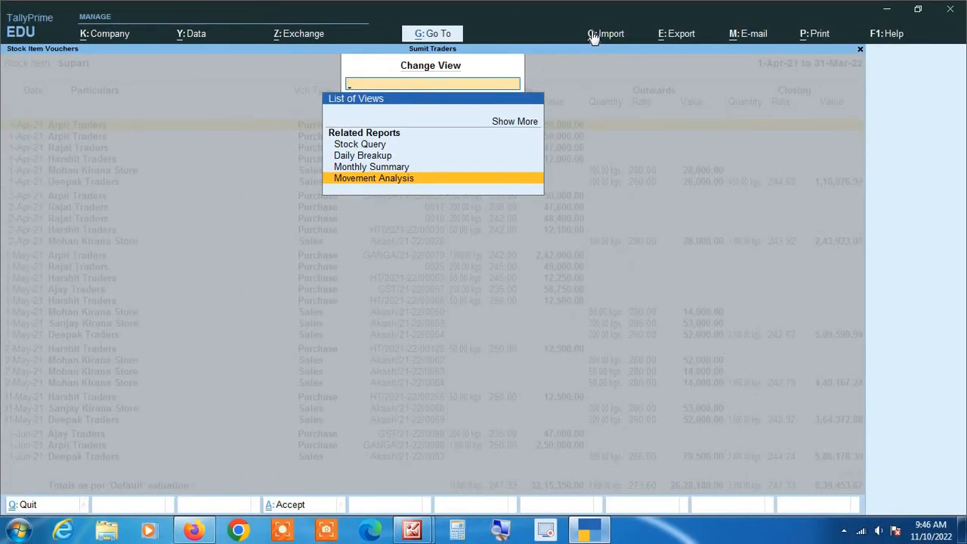
{"action": "key", "text": "Return"}
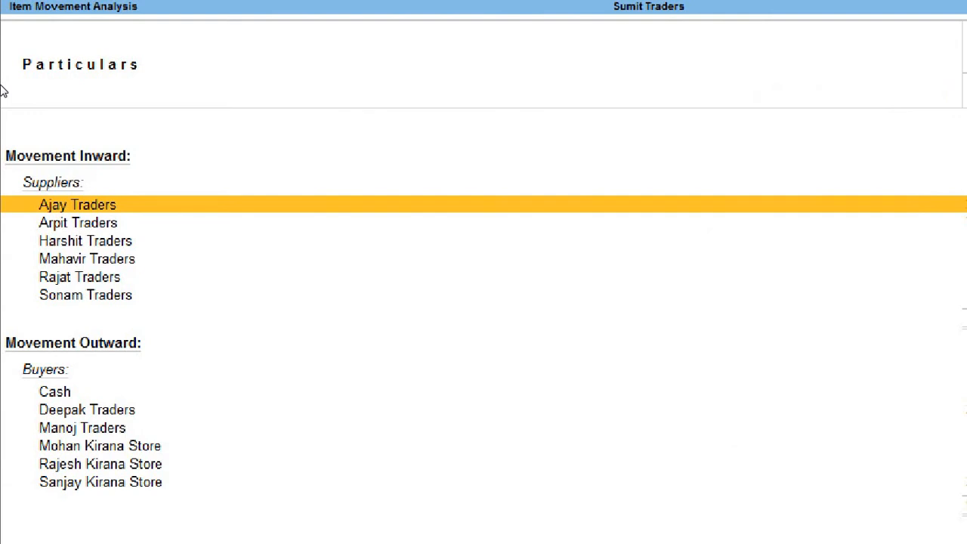
Examine the suppliers under Movement Inward down to Sonam Traders, and return to the first one
{"action": "key", "text": "Down"}
{"action": "key", "text": "Down"}
{"action": "key", "text": "Down"}
{"action": "key", "text": "Down"}
{"action": "key", "text": "Down"}
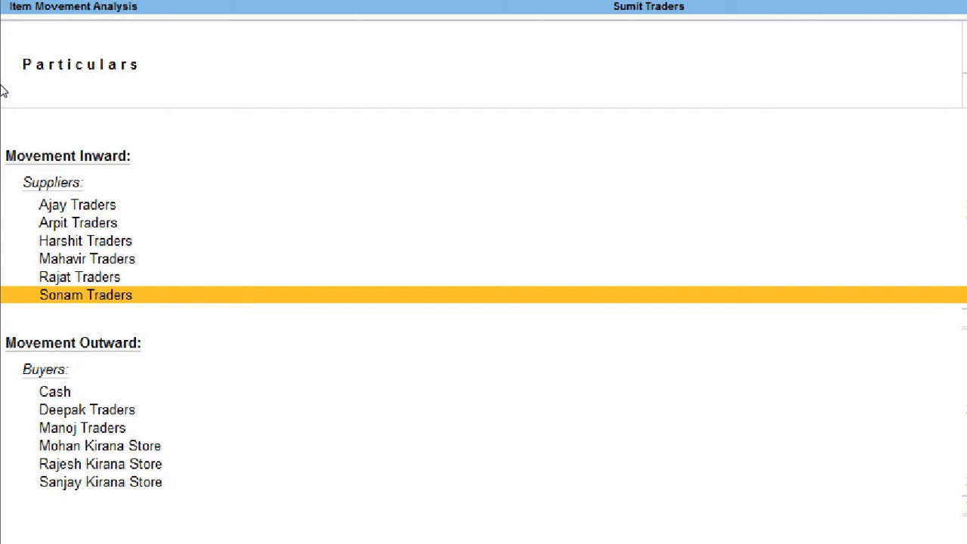
{"action": "key", "text": "Up"}
{"action": "key", "text": "Up"}
{"action": "key", "text": "Up"}
{"action": "key", "text": "Up"}
{"action": "key", "text": "Up"}
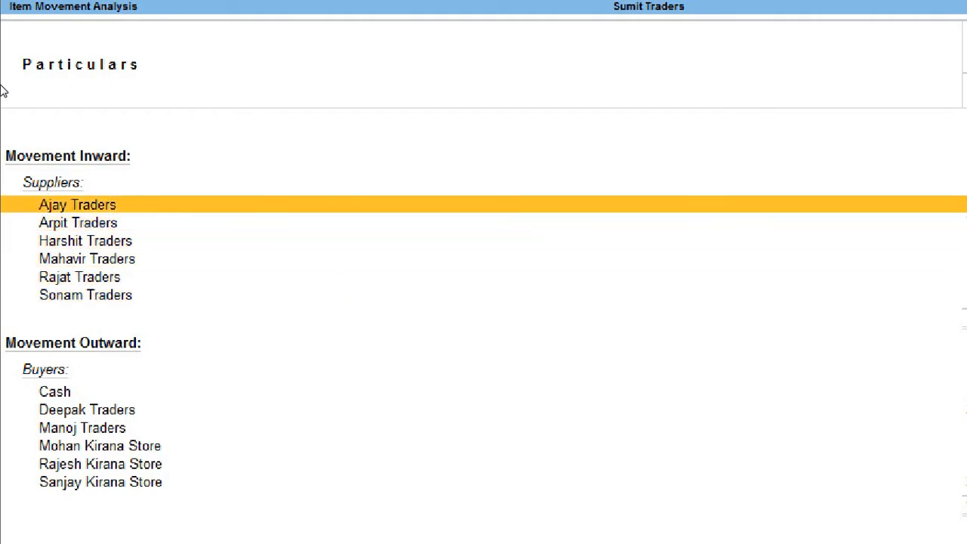
Examine the buyers under Movement Outward from Cash down to Sanjay Kirana Store, and return to the first supplier
{"action": "key", "text": "Down"}
{"action": "key", "text": "Down"}
{"action": "key", "text": "Down"}
{"action": "key", "text": "Down"}
{"action": "key", "text": "Down"}
{"action": "key", "text": "Down"}
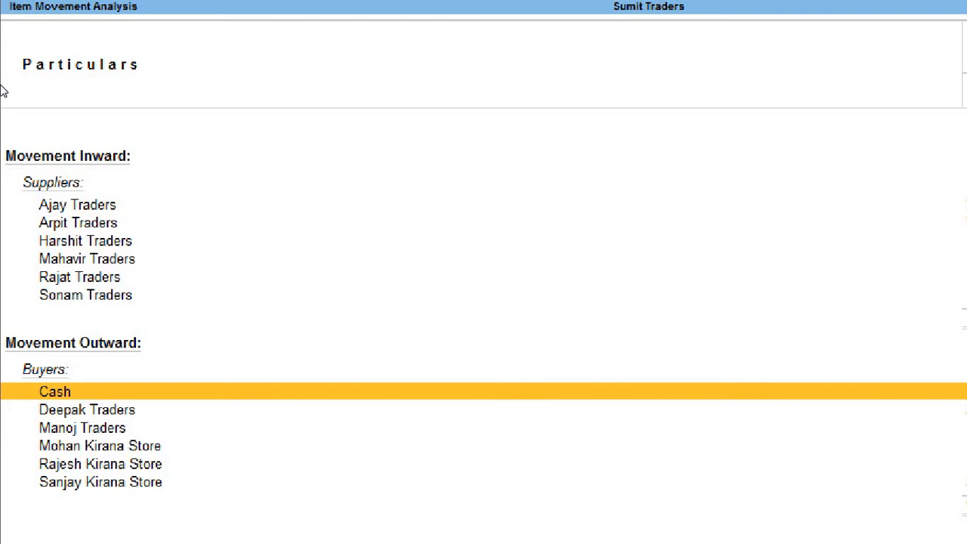
{"action": "key", "text": "Down"}
{"action": "key", "text": "Down"}
{"action": "key", "text": "Down"}
{"action": "key", "text": "Down"}
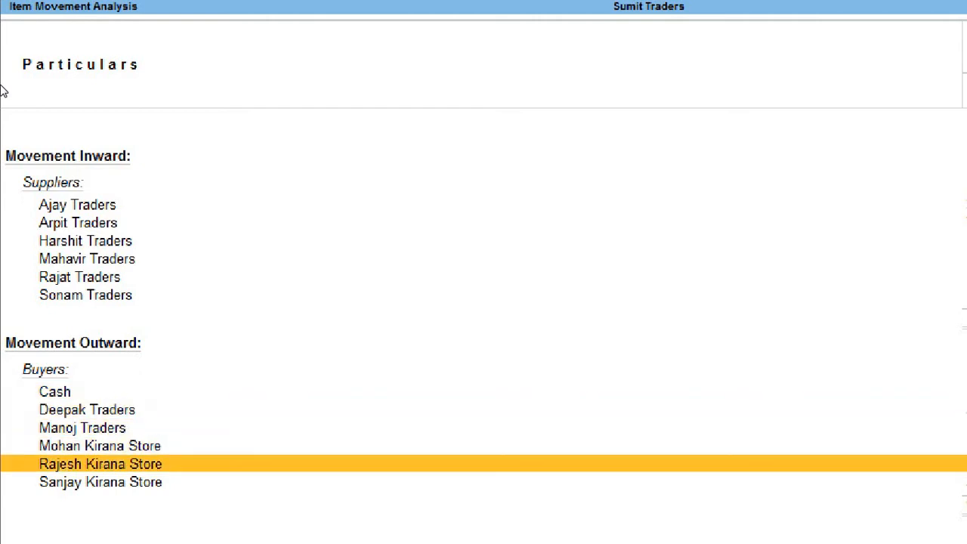
{"action": "key", "text": "Down"}
{"action": "key", "text": "Up"}
{"action": "key", "text": "Up"}
{"action": "key", "text": "Up"}
{"action": "key", "text": "Up"}
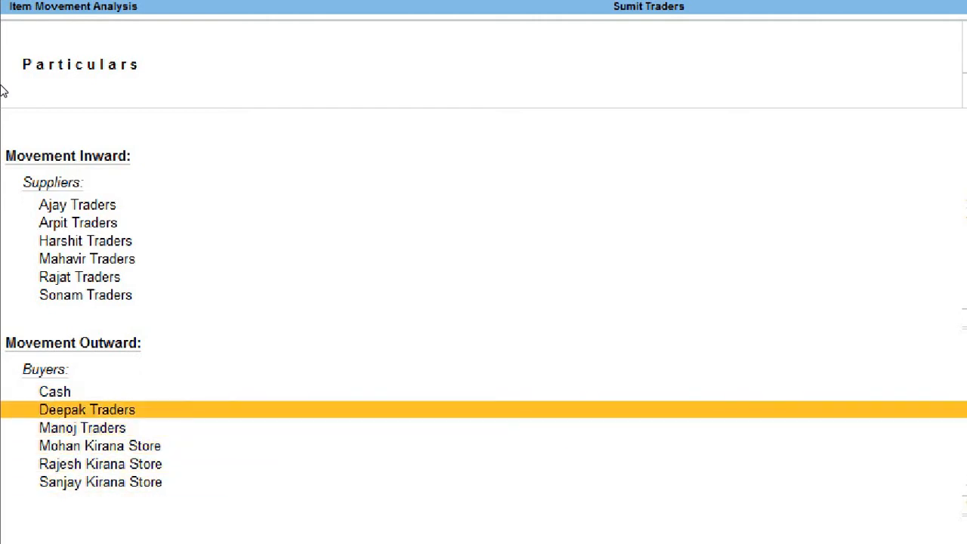
{"action": "key", "text": "Up"}
{"action": "key", "text": "Up"}
{"action": "key", "text": "Up"}
{"action": "key", "text": "Up"}
{"action": "key", "text": "Up"}
{"action": "key", "text": "Up"}
{"action": "key", "text": "Up"}
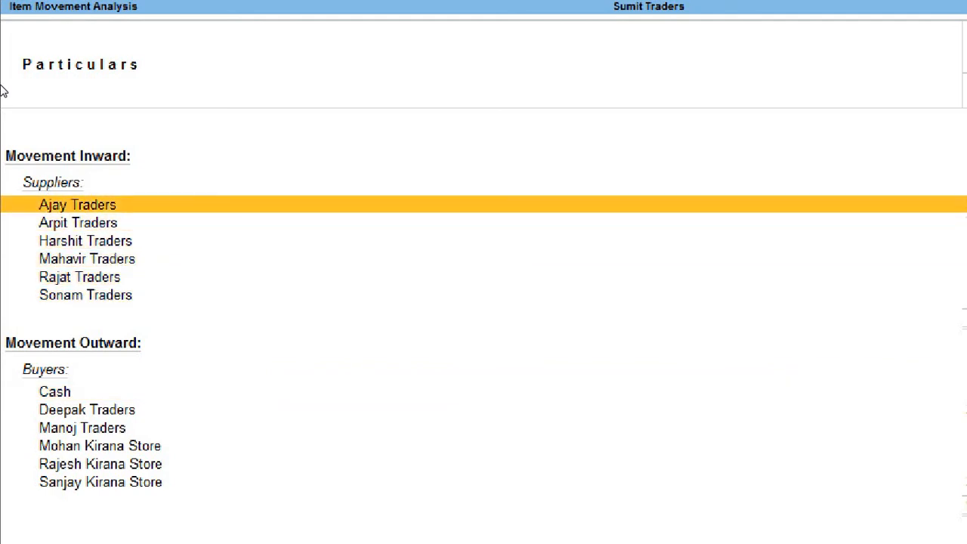
Go through the supplier list as far as the Cash buyer, and return to Ajay Traders
{"action": "key", "text": "Down"}
{"action": "key", "text": "Down"}
{"action": "key", "text": "Down"}
{"action": "key", "text": "Down"}
{"action": "key", "text": "Down"}
{"action": "key", "text": "Down"}
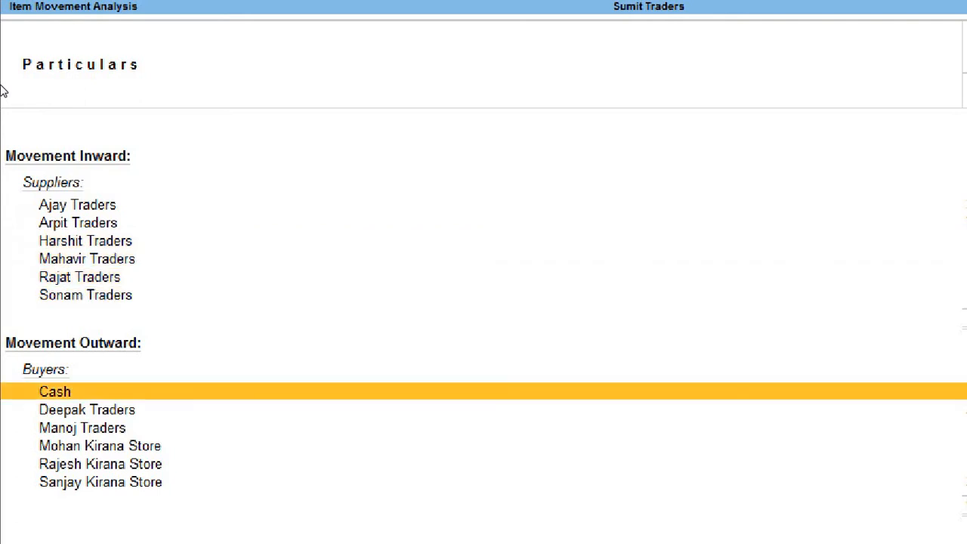
{"action": "key", "text": "Up"}
{"action": "key", "text": "Up"}
{"action": "key", "text": "Up"}
{"action": "key", "text": "Up"}
{"action": "key", "text": "Up"}
{"action": "key", "text": "Up"}
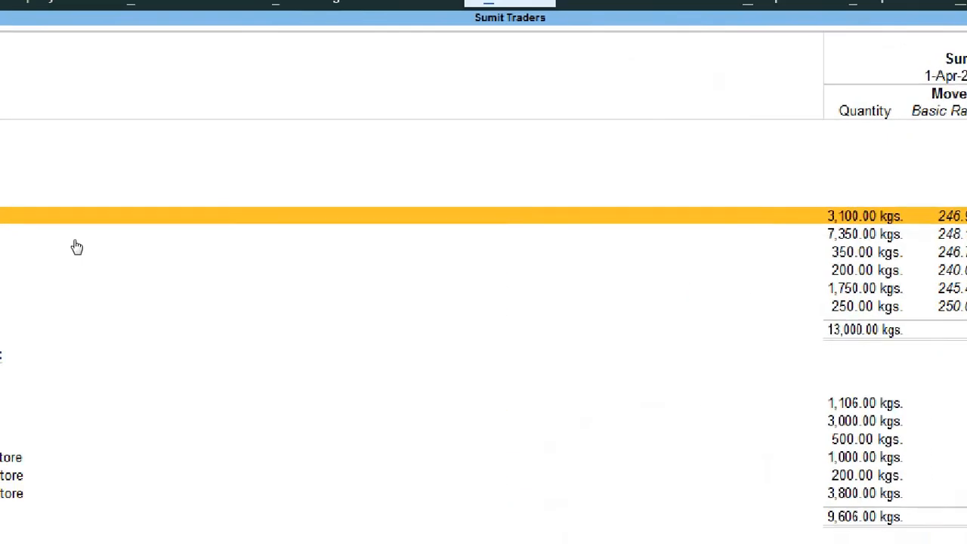
Examine each supplier's inward quantity, rates and value for Supari, ending back on Ajay Traders
{"action": "key", "text": "Down"}
{"action": "key", "text": "Down"}
{"action": "key", "text": "Down"}
{"action": "key", "text": "Down"}
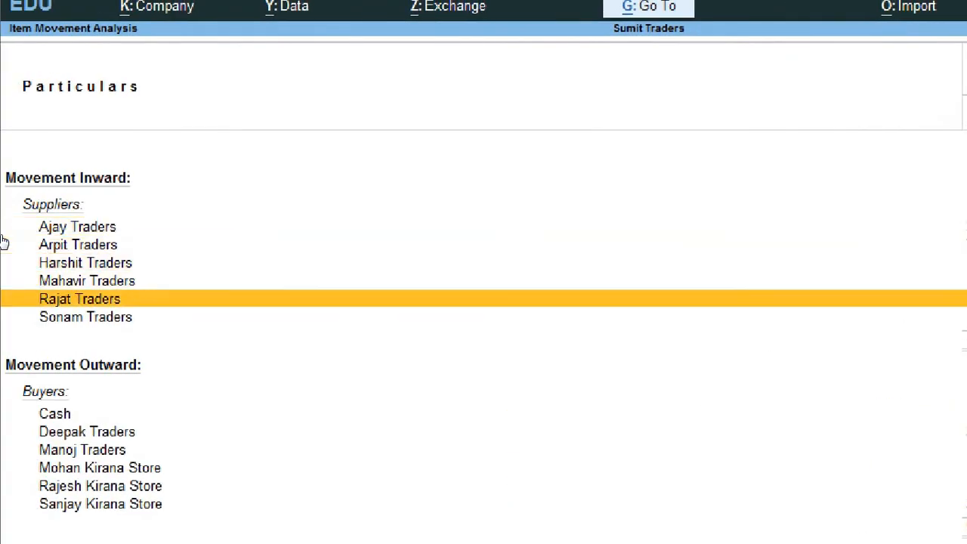
{"action": "key", "text": "Down"}
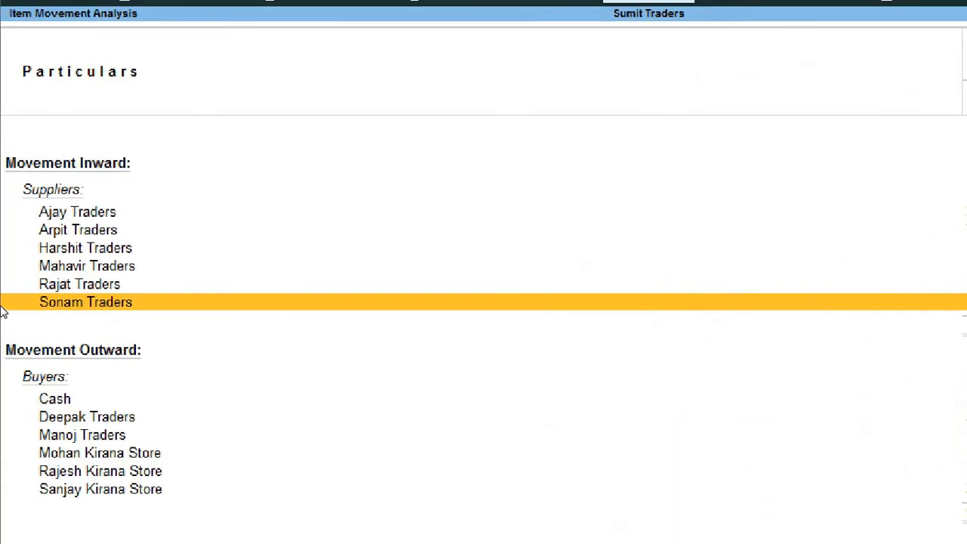
{"action": "key", "text": "Up"}
{"action": "key", "text": "Up"}
{"action": "key", "text": "Up"}
{"action": "key", "text": "Up"}
{"action": "key", "text": "Up"}
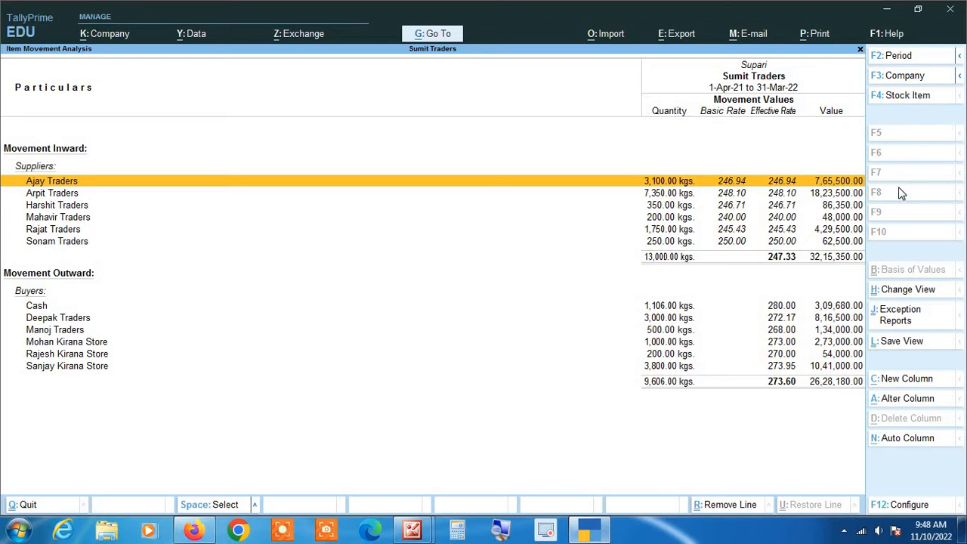
Open the Supari purchases from Ajay Traders and go through the dated entries, ending back on the first one
{"action": "key", "text": "Return"}
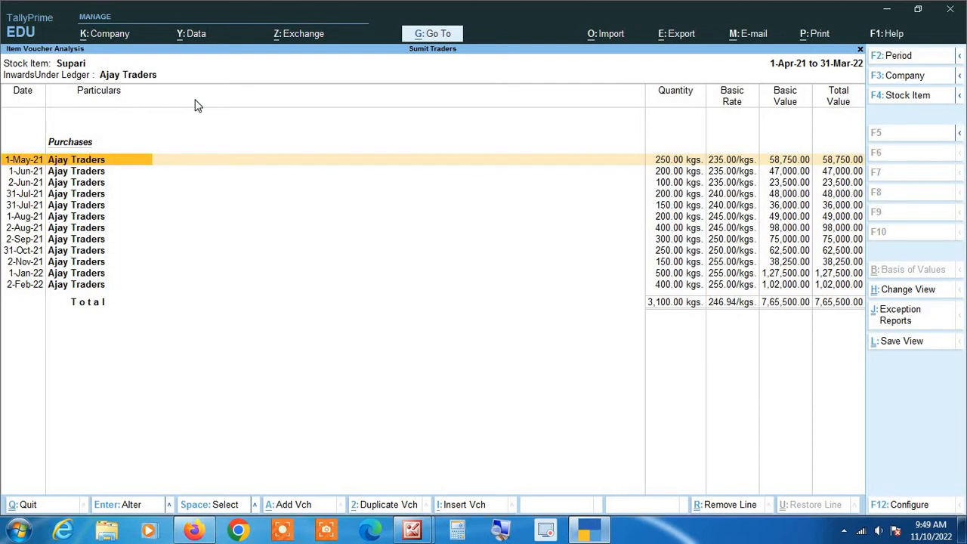
{"action": "key", "text": "Down"}
{"action": "key", "text": "Down"}
{"action": "key", "text": "Down"}
{"action": "key", "text": "Down"}
{"action": "key", "text": "Down"}
{"action": "key", "text": "Down"}
{"action": "key", "text": "Down"}
{"action": "key", "text": "Down"}
{"action": "key", "text": "Down"}
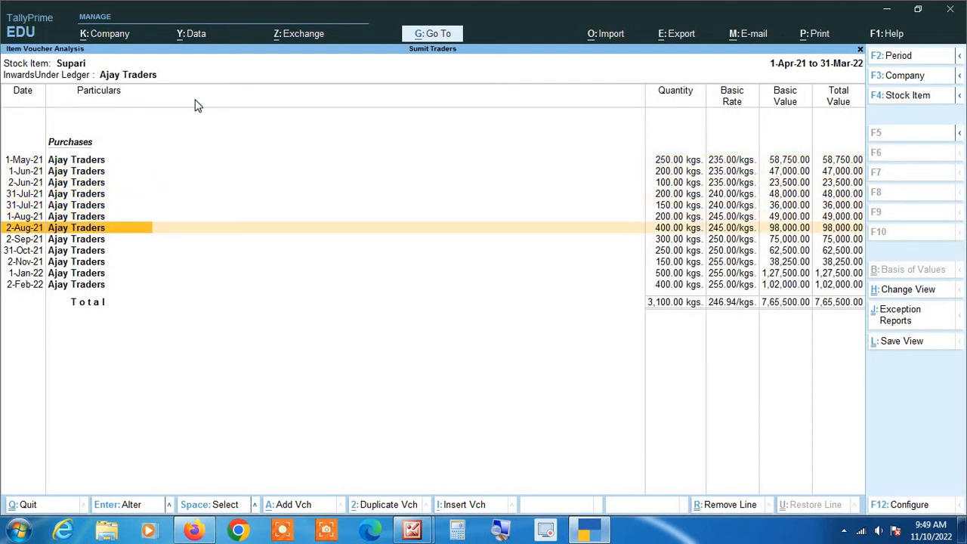
{"action": "key", "text": "Down"}
{"action": "key", "text": "Down"}
{"action": "key", "text": "Up"}
{"action": "key", "text": "Up"}
{"action": "key", "text": "Up"}
{"action": "key", "text": "Up"}
{"action": "key", "text": "Up"}
{"action": "key", "text": "Up"}
{"action": "key", "text": "Up"}
{"action": "key", "text": "Up"}
{"action": "key", "text": "Up"}
{"action": "key", "text": "Up"}
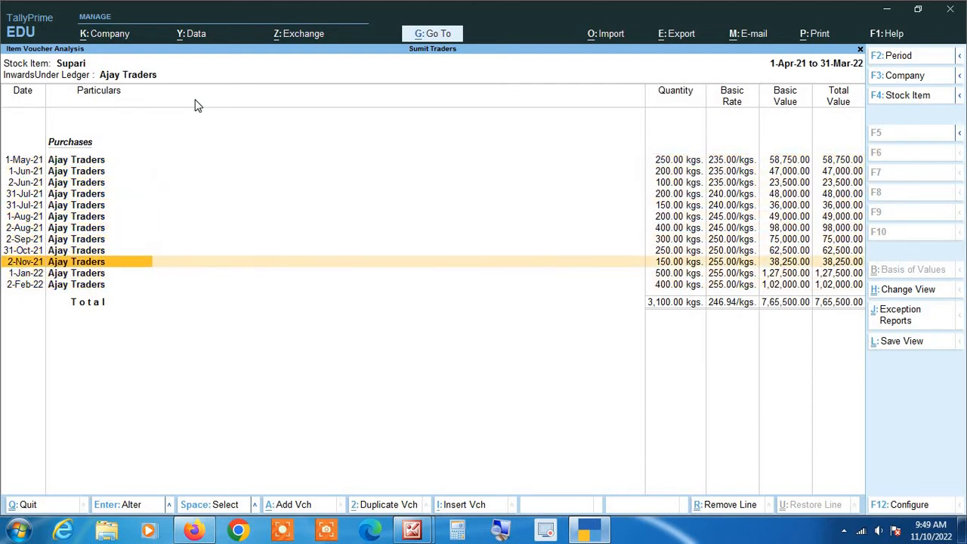
{"action": "key", "text": "Up"}
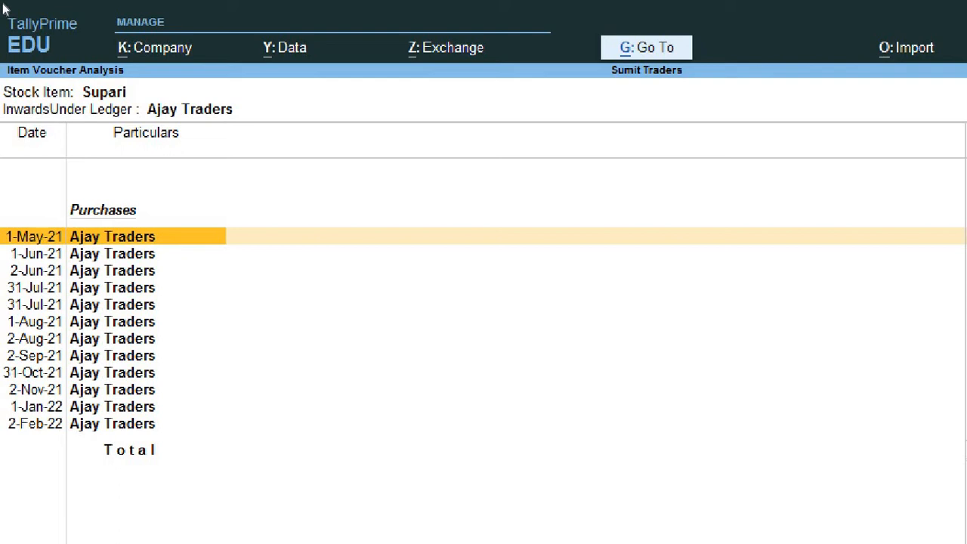
Examine the quantity, basic rate and value of each Ajay Traders purchase down to the 2-Feb-22 entry, and return to the first
{"action": "key", "text": "Down"}
{"action": "key", "text": "Down"}
{"action": "key", "text": "Down"}
{"action": "key", "text": "Down"}
{"action": "key", "text": "Down"}
{"action": "key", "text": "Down"}
{"action": "key", "text": "Down"}
{"action": "key", "text": "Down"}
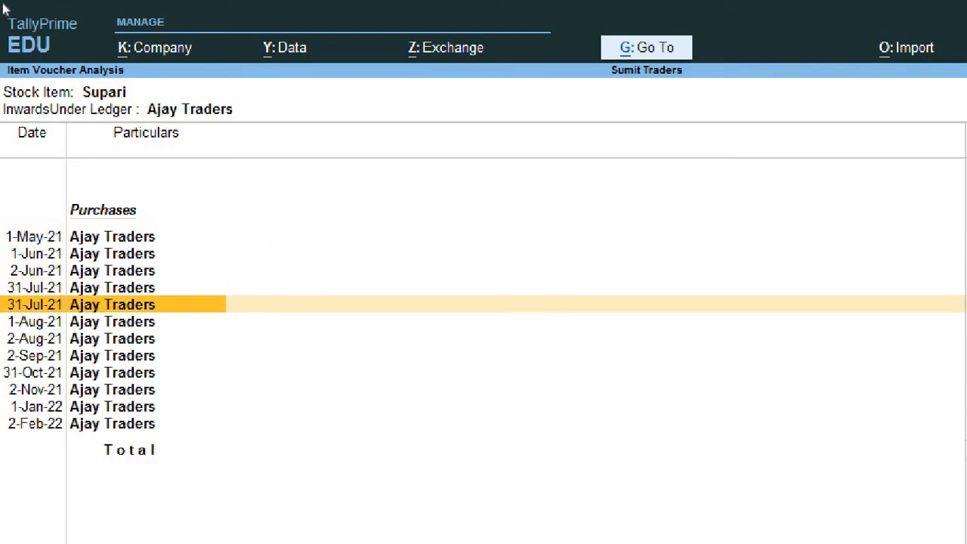
{"action": "key", "text": "Down"}
{"action": "key", "text": "Down"}
{"action": "key", "text": "Down"}
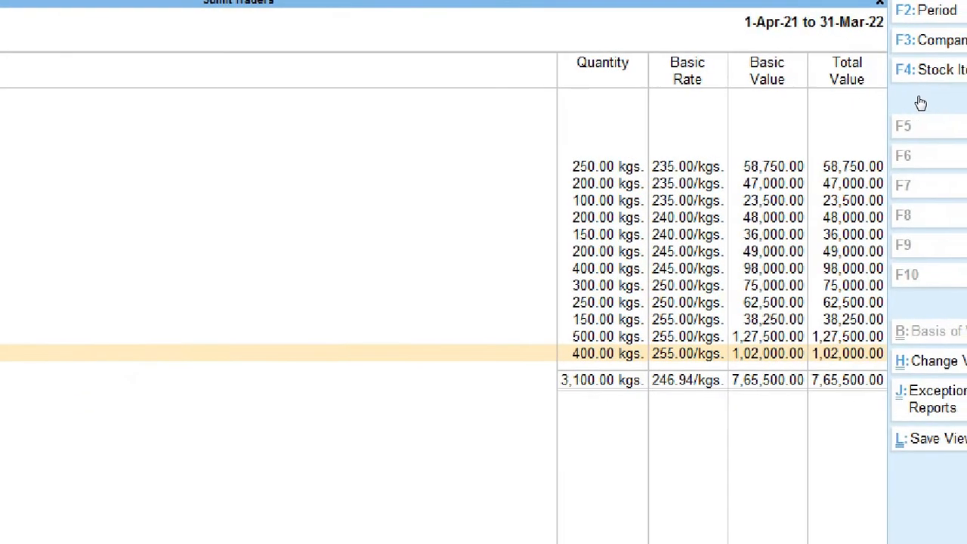
{"action": "key", "text": "Up"}
{"action": "key", "text": "Up"}
{"action": "key", "text": "Up"}
{"action": "key", "text": "Up"}
{"action": "key", "text": "Up"}
{"action": "key", "text": "Up"}
{"action": "key", "text": "Up"}
{"action": "key", "text": "Up"}
{"action": "key", "text": "Up"}
{"action": "key", "text": "Up"}
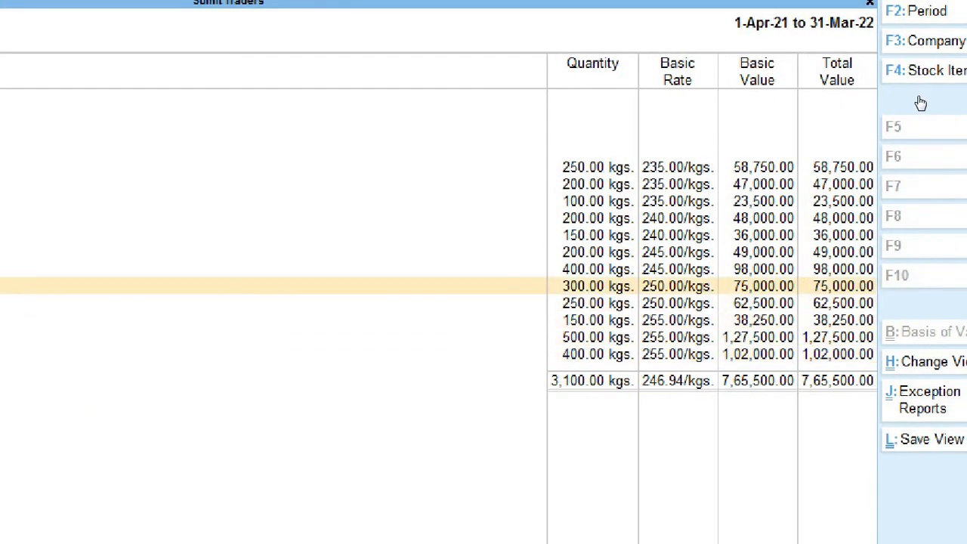
{"action": "key", "text": "Up"}
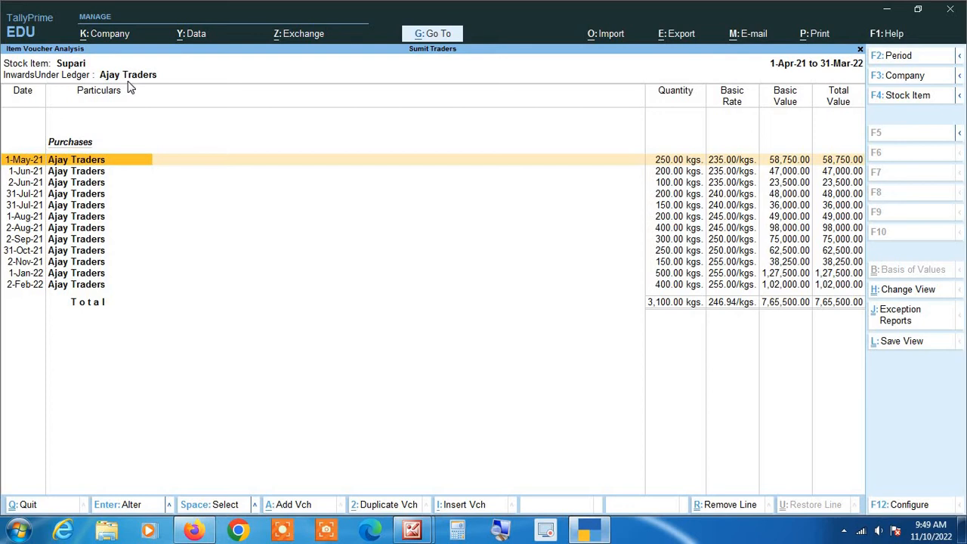
Switch the Ajay Traders purchase list to its detailed format, showing the voucher details under each entry
{"action": "key", "text": "alt+F5"}
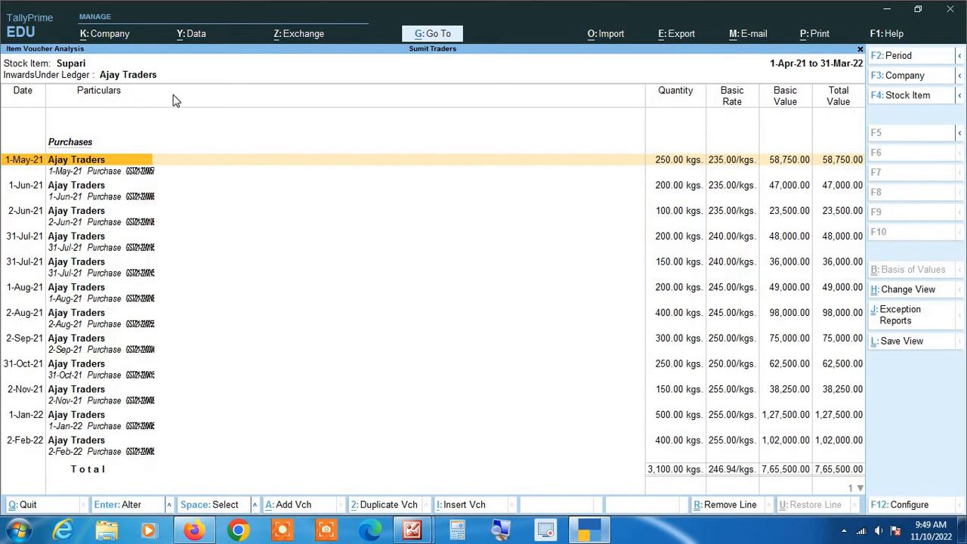
{"action": "left_click", "coordinate": [501, 531]}
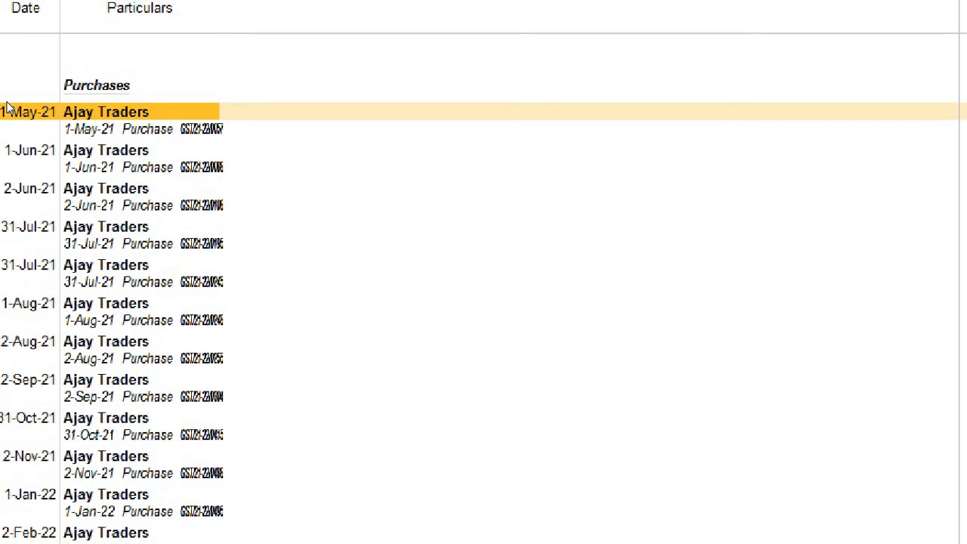
{"action": "key", "text": "Down"}
{"action": "key", "text": "Up"}
{"action": "key", "text": "Down"}
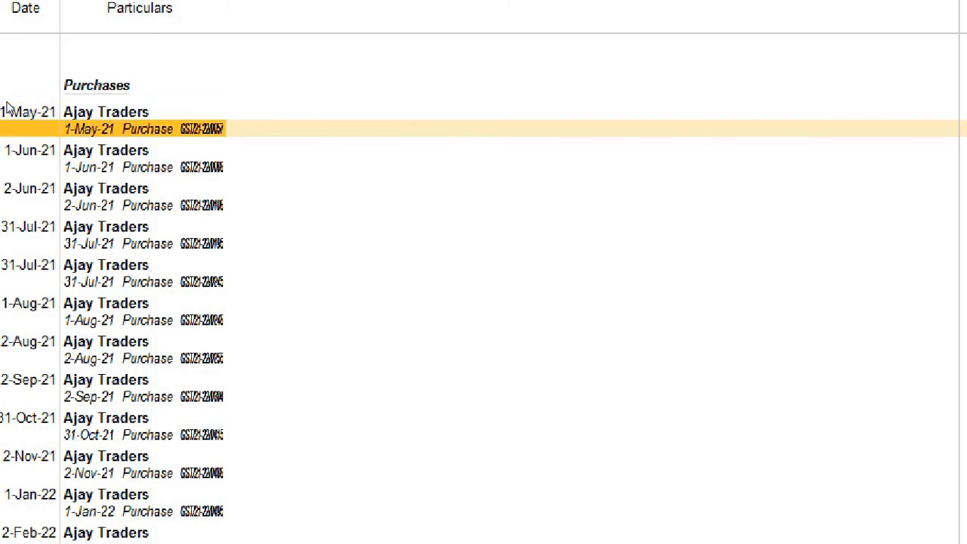
Examine the voucher date, type and number lines beneath the Ajay Traders purchases, and return to the first entry
{"action": "key", "text": "Down"}
{"action": "key", "text": "Down"}
{"action": "key", "text": "Down"}
{"action": "key", "text": "Down"}
{"action": "key", "text": "Down"}
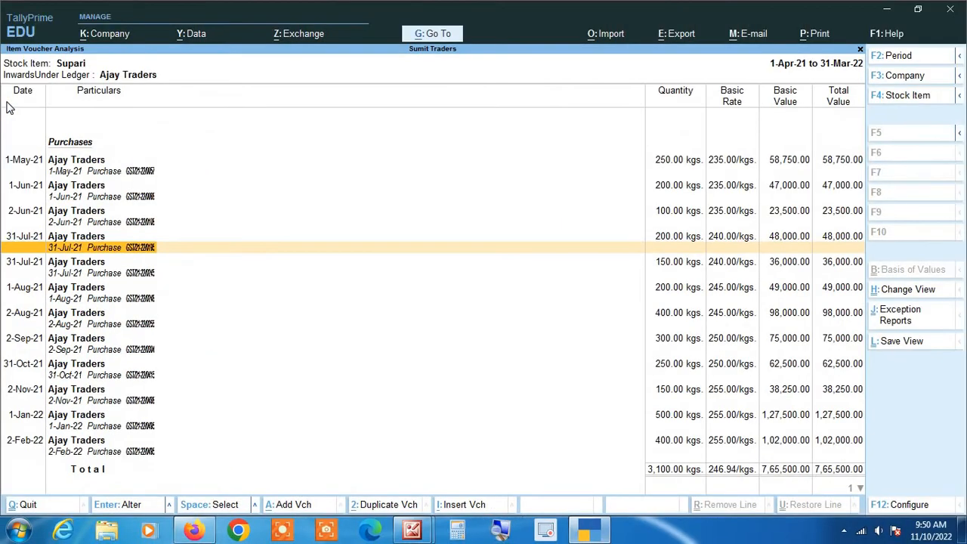
{"action": "key", "text": "Up"}
{"action": "key", "text": "Up"}
{"action": "key", "text": "Up"}
{"action": "key", "text": "Up"}
{"action": "key", "text": "Up"}
{"action": "key", "text": "Up"}
{"action": "key", "text": "Up"}
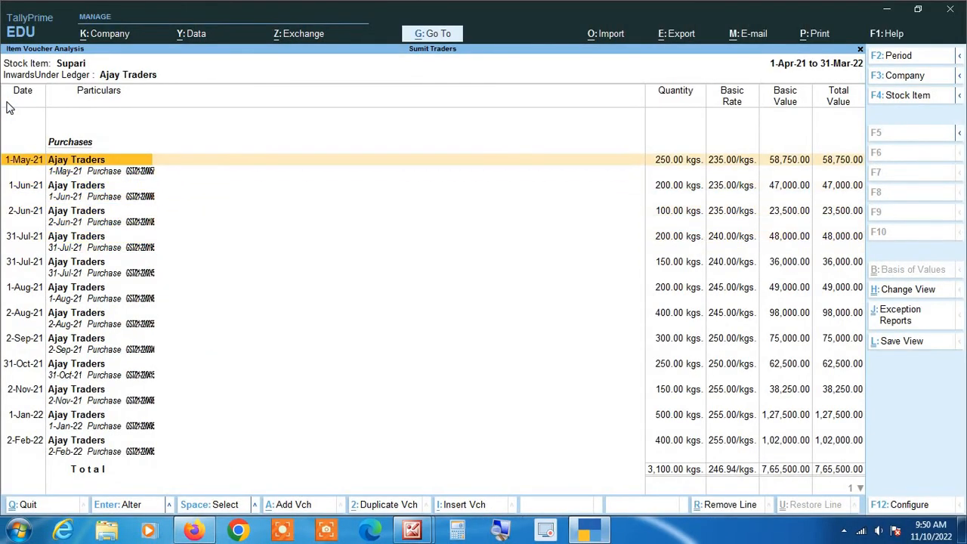
Collapse the voucher details of the 1-May-21 purchase and expand them again
{"action": "key", "text": "Down"}
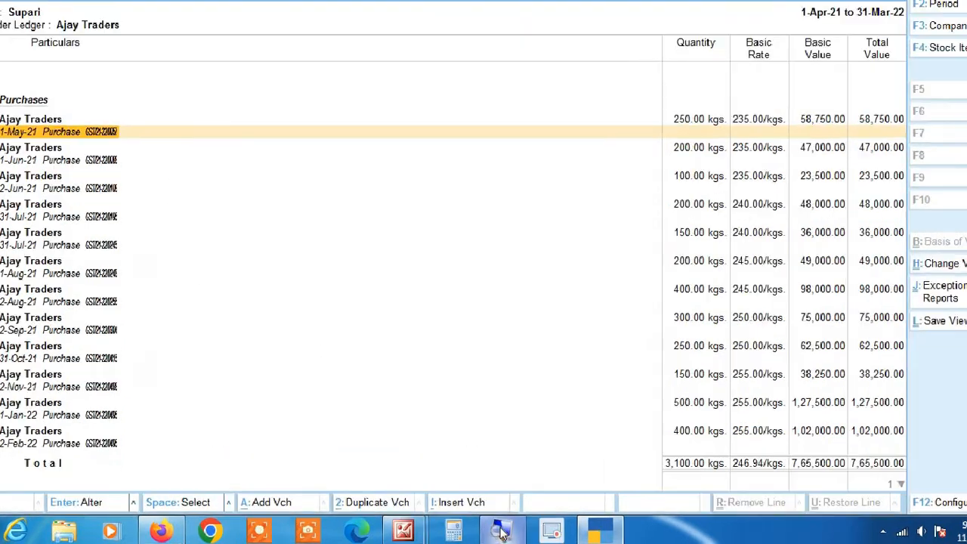
{"action": "key", "text": "Up"}
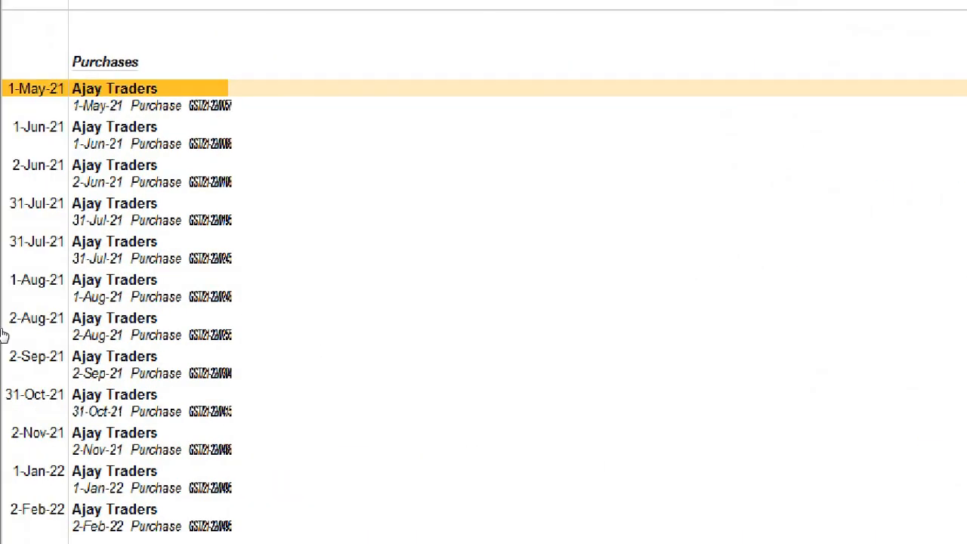
{"action": "key", "text": "shift+Return"}
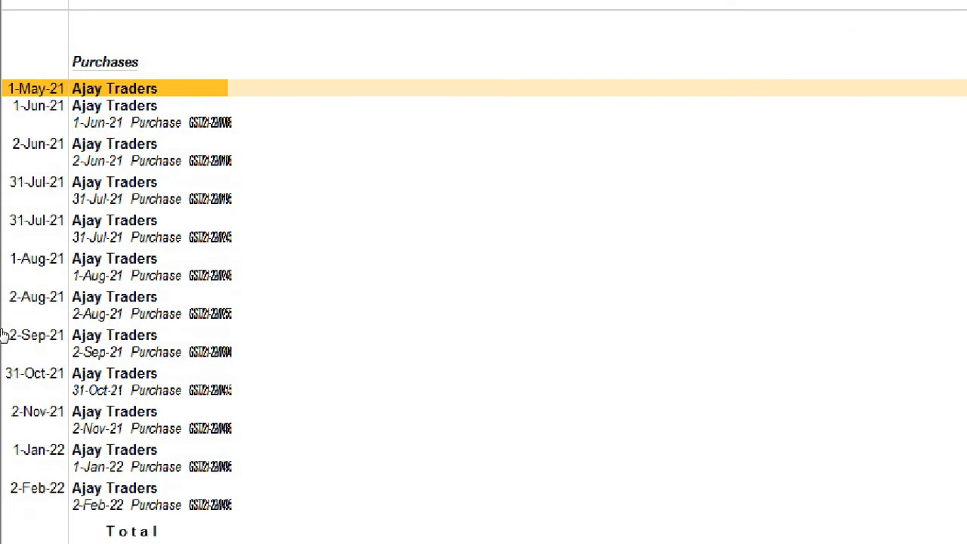
{"action": "key", "text": "shift+Return"}
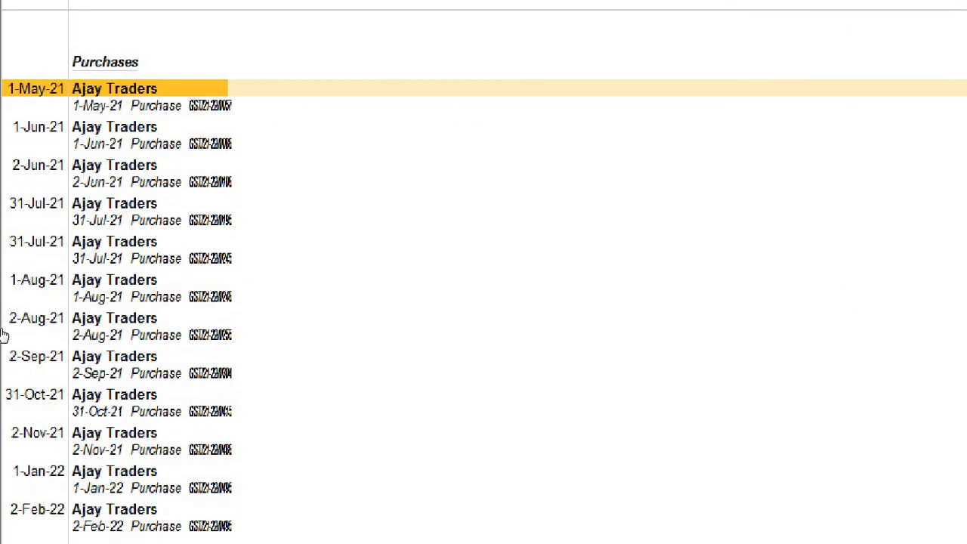
Open the 1-May-21 purchase voucher of Ajay Traders and move through its fields to the Supari quantity
{"action": "key", "text": "Down"}
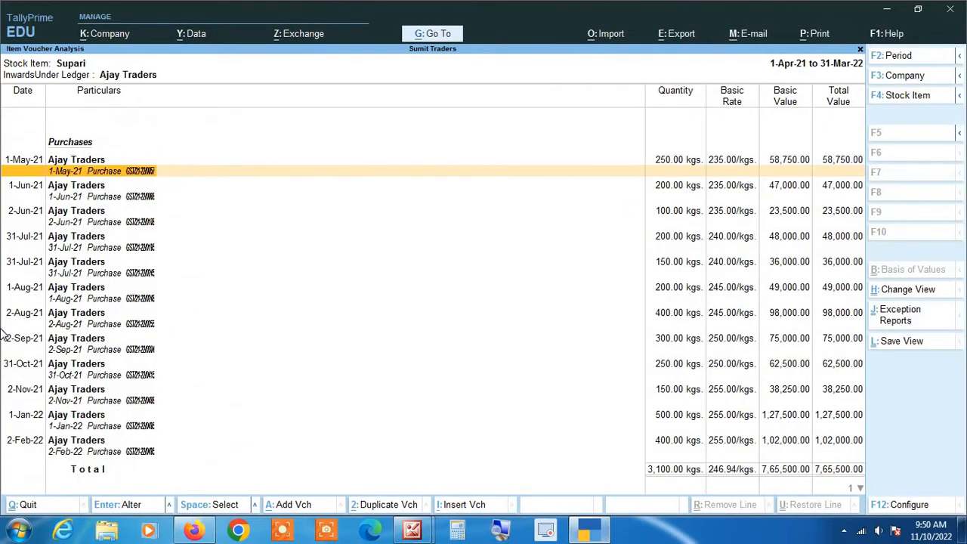
{"action": "key", "text": "Return"}
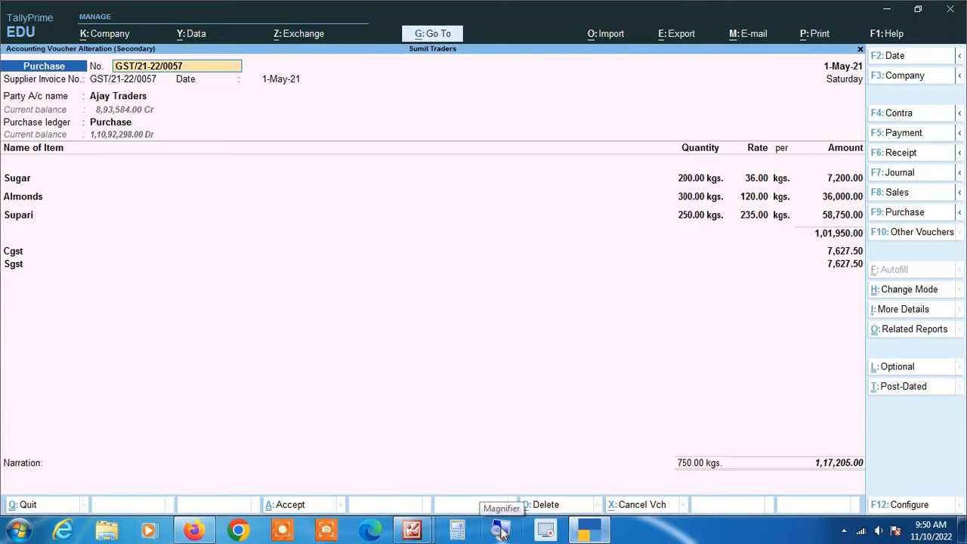
{"action": "key", "text": "Return"}
{"action": "key", "text": "Return"}
{"action": "key", "text": "Return"}
{"action": "key", "text": "Return"}
{"action": "key", "text": "Return"}
{"action": "key", "text": "Return"}
{"action": "key", "text": "Return"}
{"action": "key", "text": "Return"}
{"action": "key", "text": "Return"}
{"action": "key", "text": "Return"}
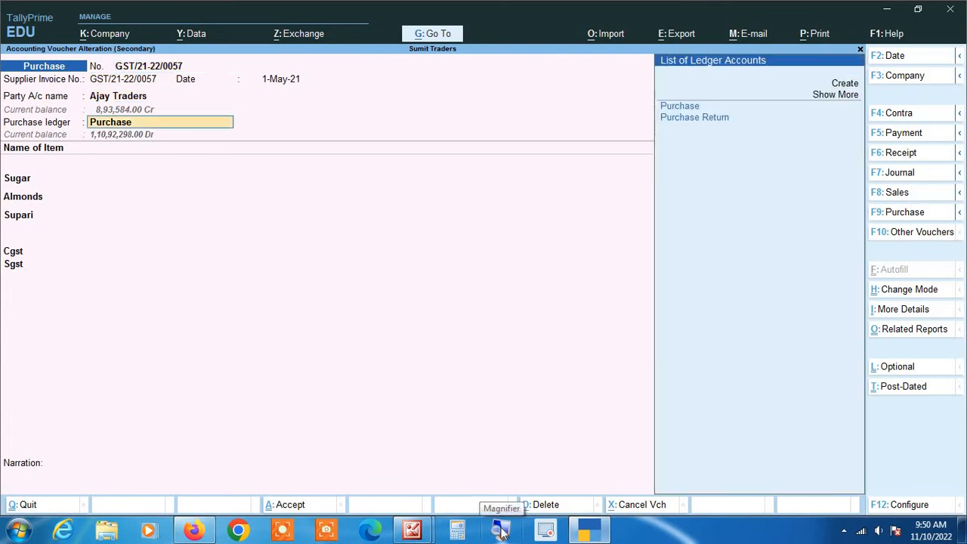
{"action": "key", "text": "Return"}
{"action": "key", "text": "Return"}
{"action": "key", "text": "Return"}
{"action": "key", "text": "Return"}
{"action": "key", "text": "Return"}
{"action": "key", "text": "Return"}
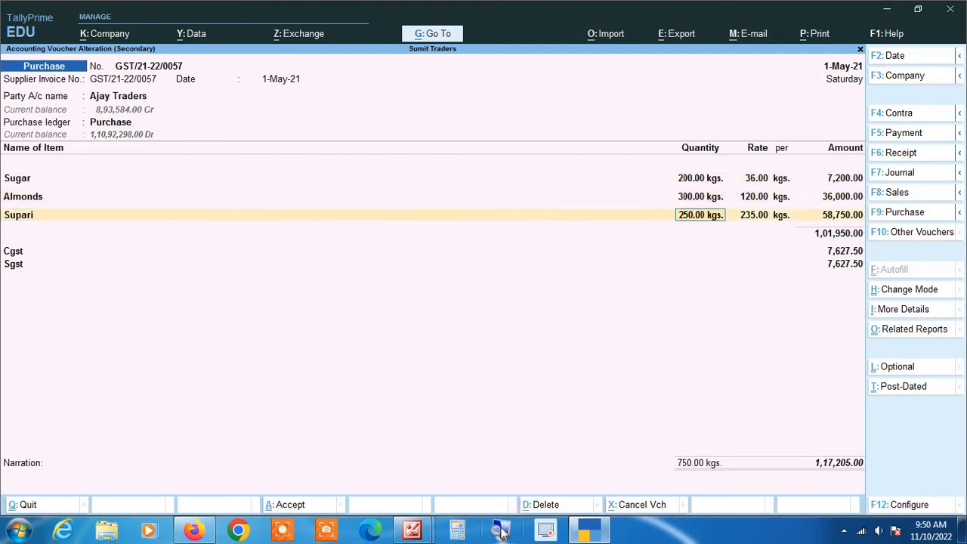
Examine Supari's quantity, rate and amount in the purchase voucher, and close it without saving changes
{"action": "left_click", "coordinate": [500, 530]}
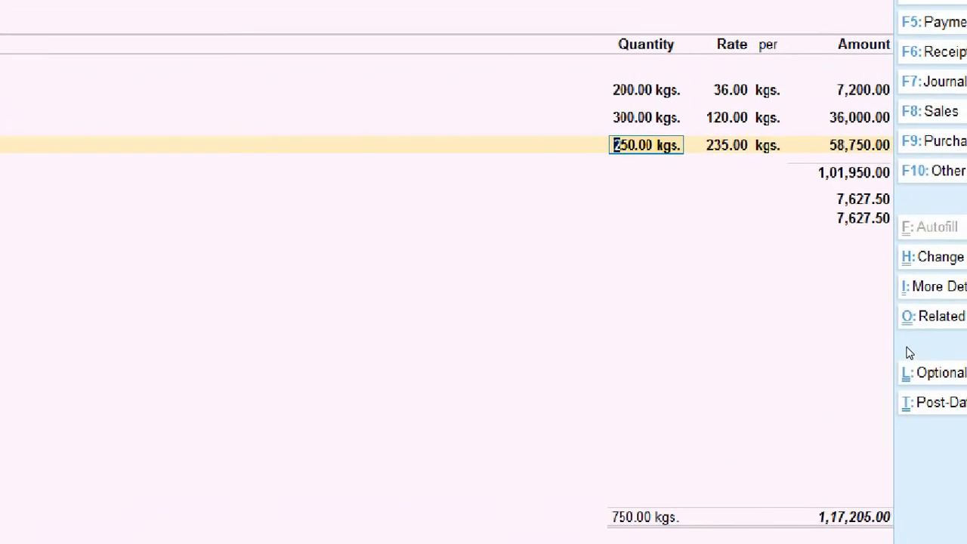
{"action": "key", "text": "super+Escape"}
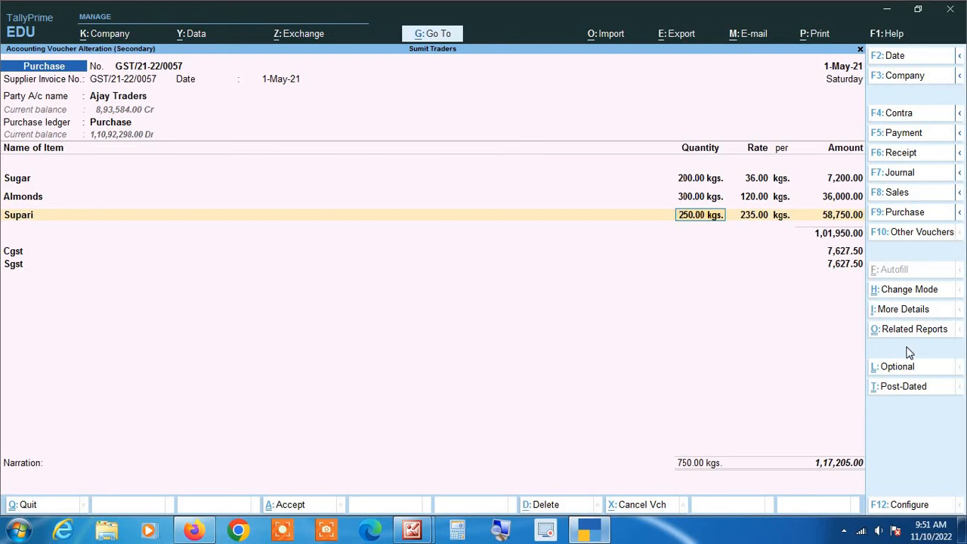
{"action": "key", "text": "Escape"}
{"action": "key", "text": "Escape"}
{"action": "key", "text": "Return"}
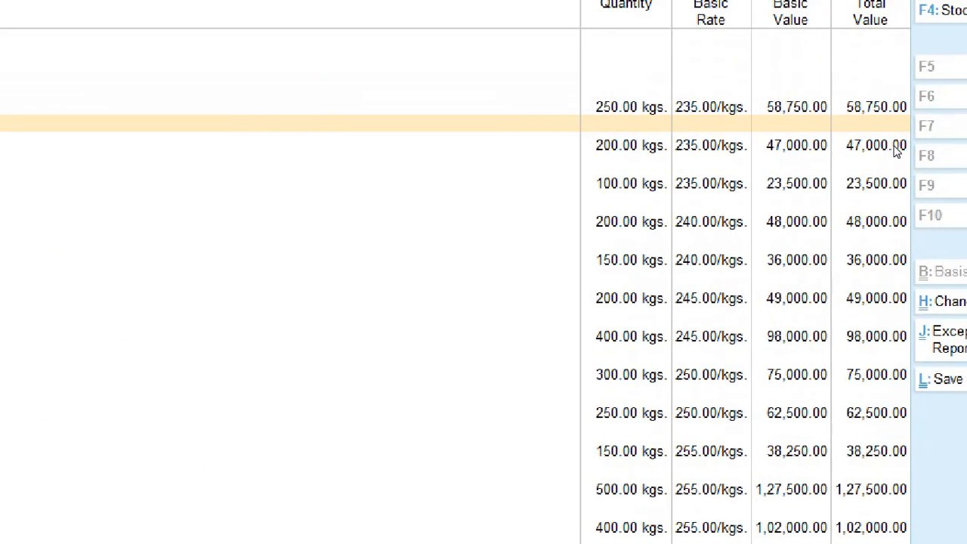
Close the Ajay Traders voucher list and go through Supari's suppliers and on to the buyers in Item Movement Analysis
{"action": "key", "text": "Up"}
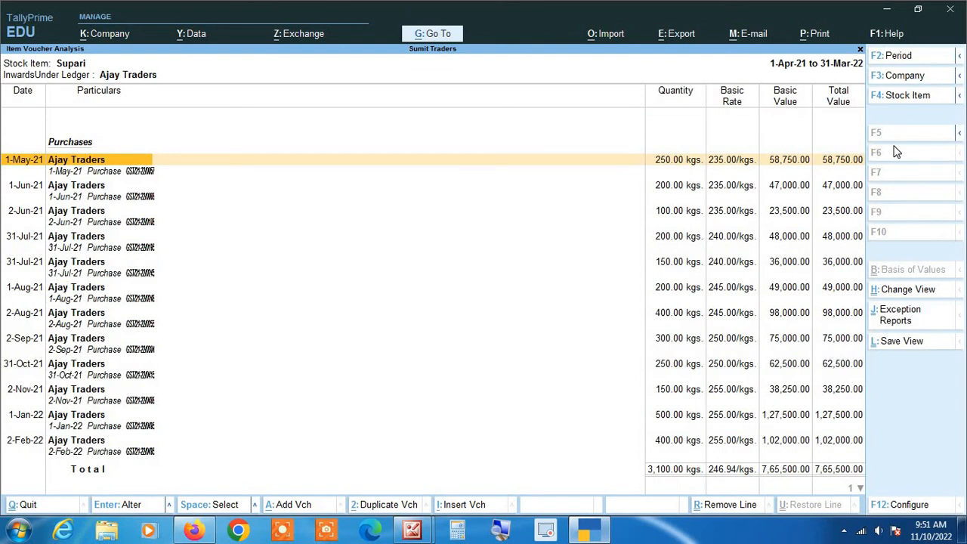
{"action": "key", "text": "Escape"}
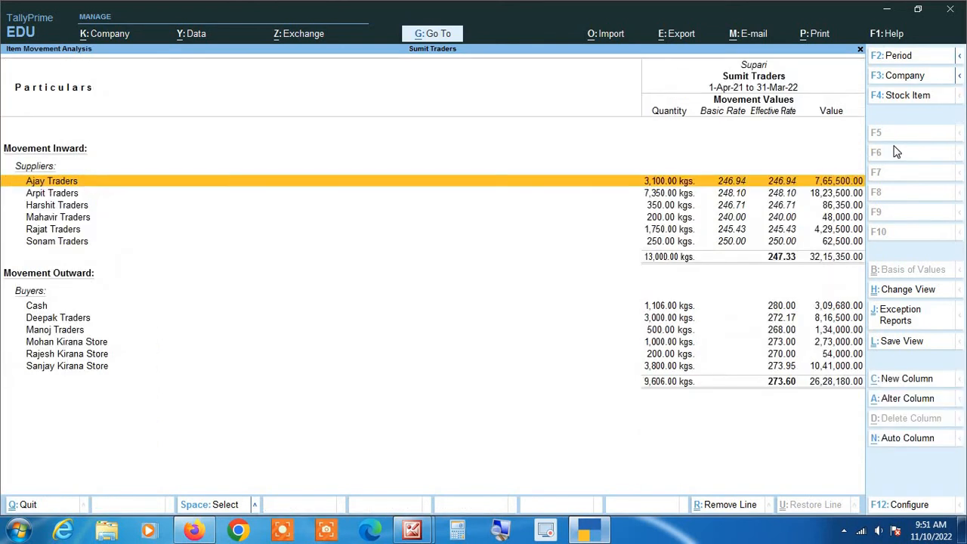
{"action": "key", "text": "Down"}
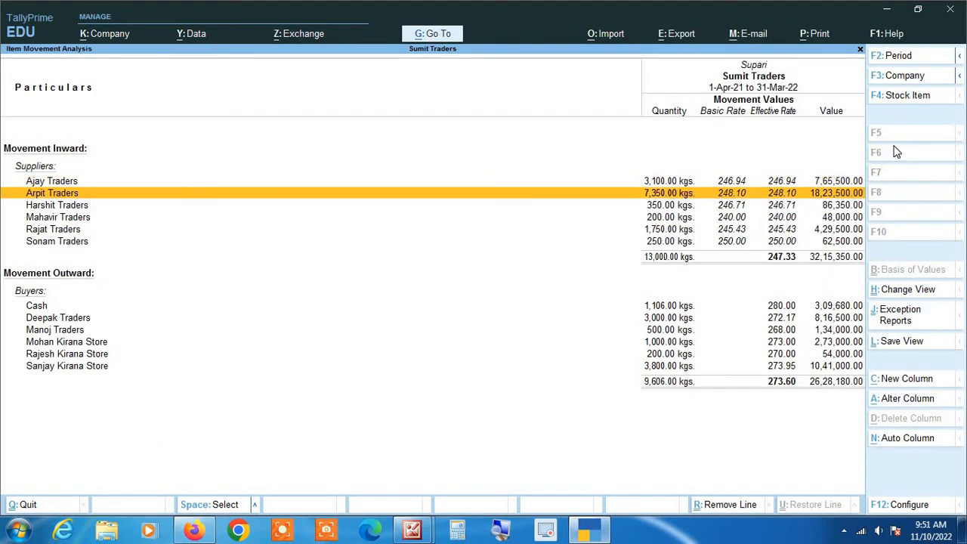
{"action": "key", "text": "Down"}
{"action": "key", "text": "Down"}
{"action": "key", "text": "Down"}
{"action": "key", "text": "Down"}
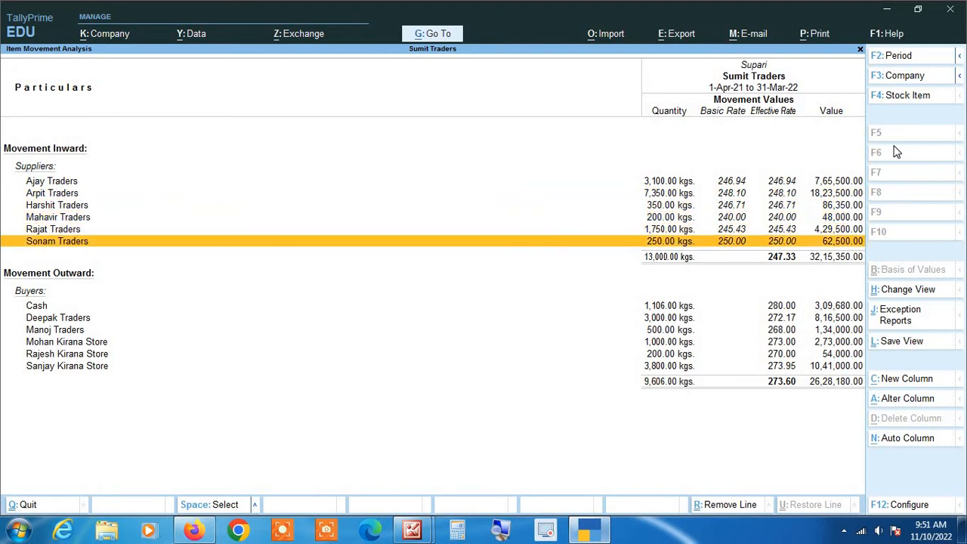
{"action": "key", "text": "Down"}
{"action": "key", "text": "Down"}
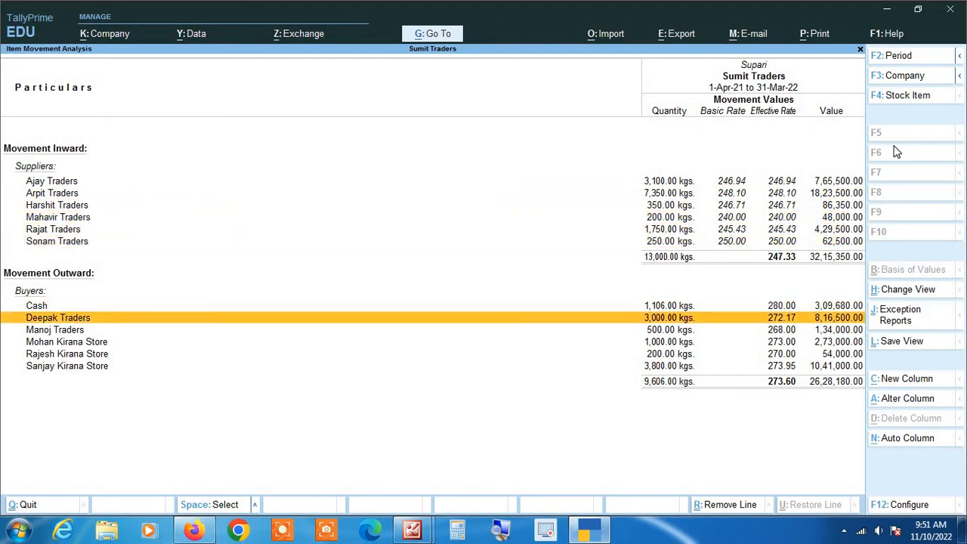
Examine the quantity, effective rate and value of Supari's buyers under Movement Outward, returning to Deepak Traders
{"action": "key", "text": "Up"}
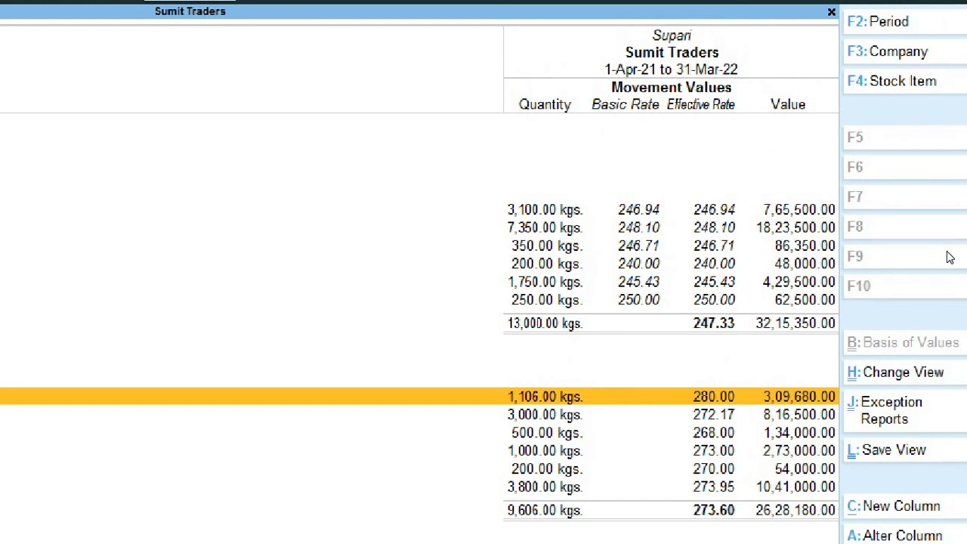
{"action": "key", "text": "Down"}
{"action": "key", "text": "Down"}
{"action": "key", "text": "Down"}
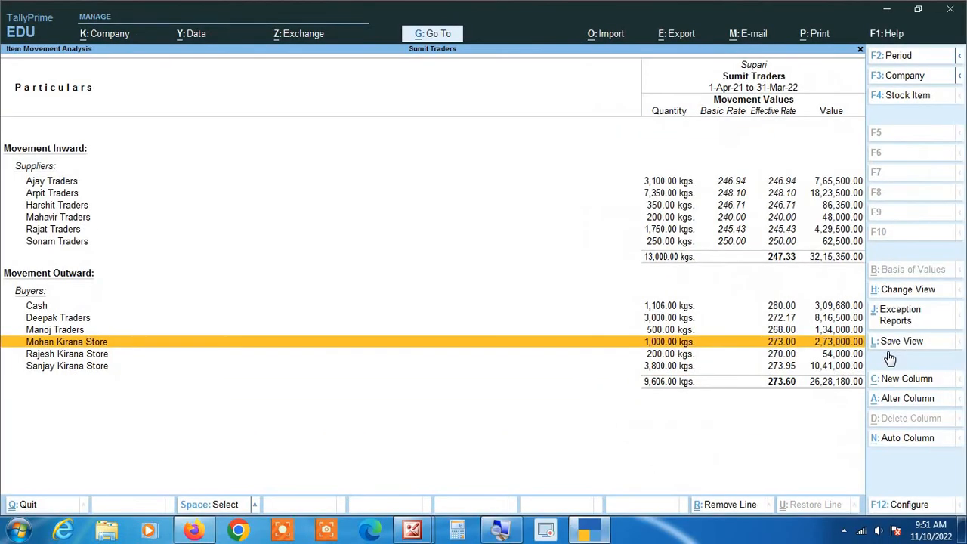
{"action": "key", "text": "Up"}
{"action": "key", "text": "Up"}
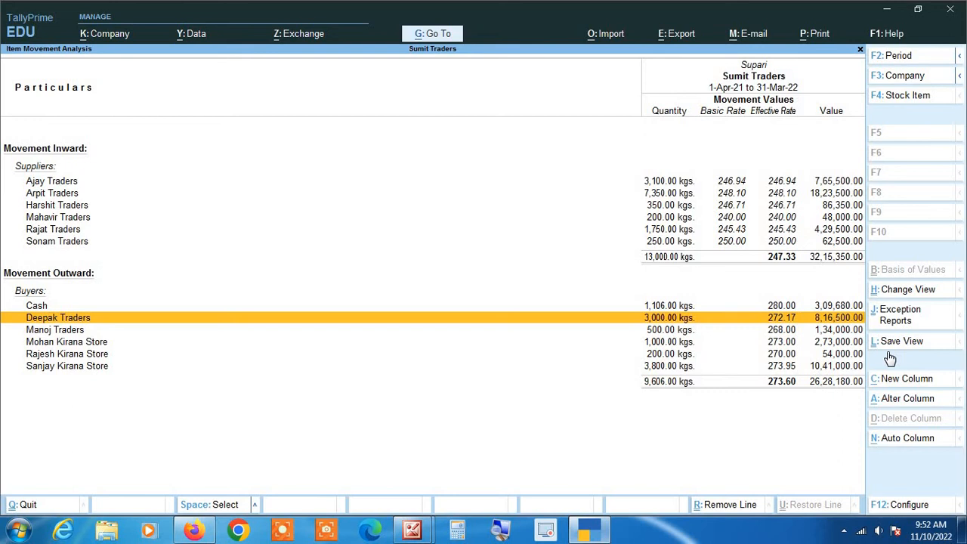
Open the Supari sales vouchers of Deepak Traders and show them in detailed format
{"action": "key", "text": "Return"}
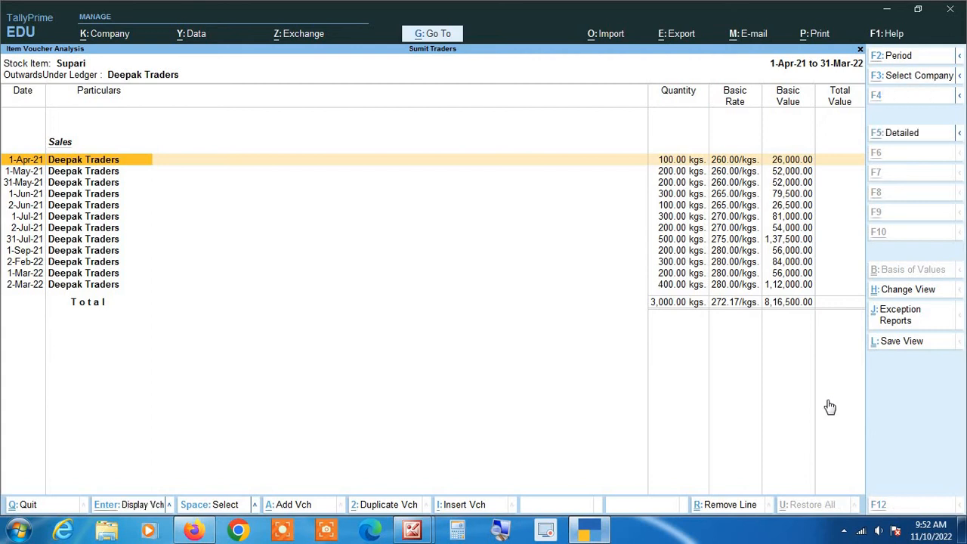
{"action": "key", "text": "alt+F5"}
{"action": "key", "text": "Down"}
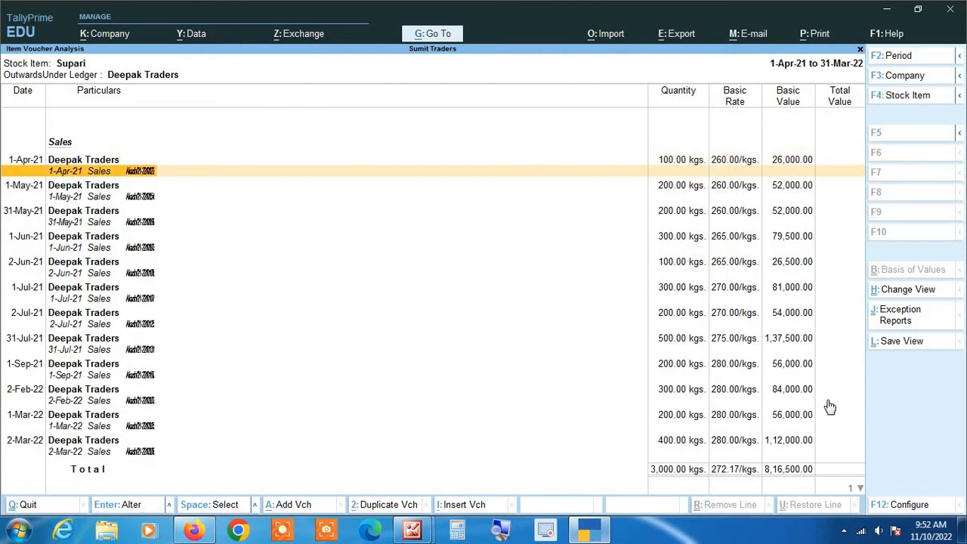
View the 1-Apr-21 sales voucher of Deepak Traders, close it without saving and return to Item Movement Analysis
{"action": "key", "text": "Return"}
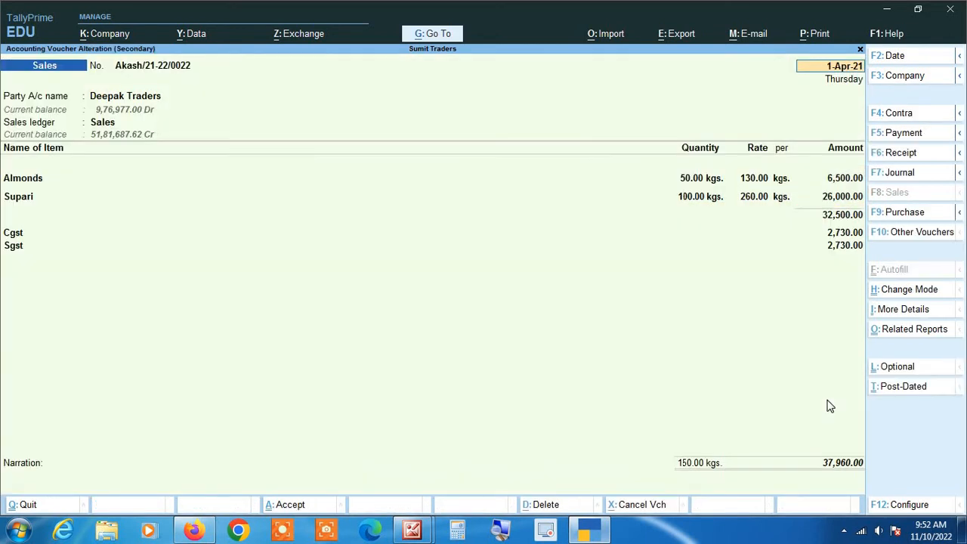
{"action": "key", "text": "Escape"}
{"action": "key", "text": "Return"}
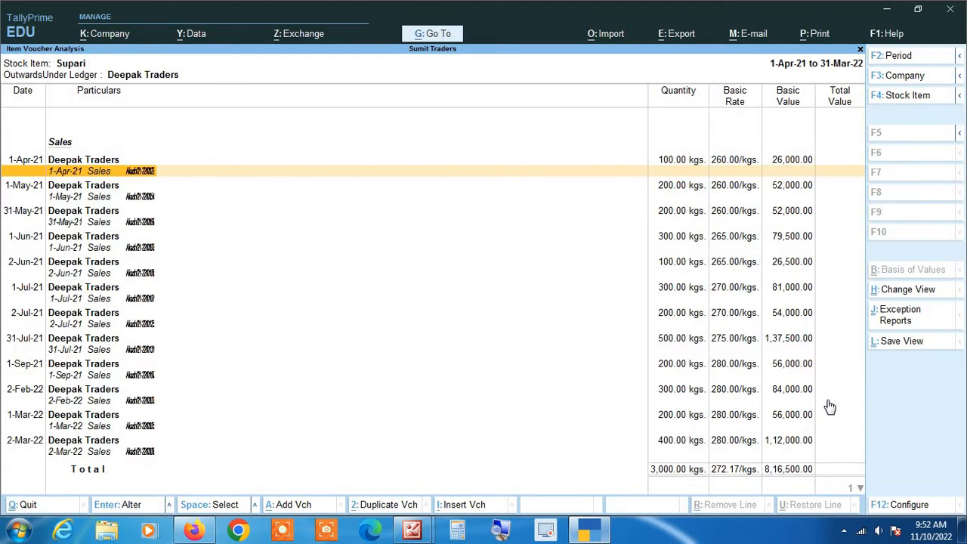
{"action": "key", "text": "Escape"}
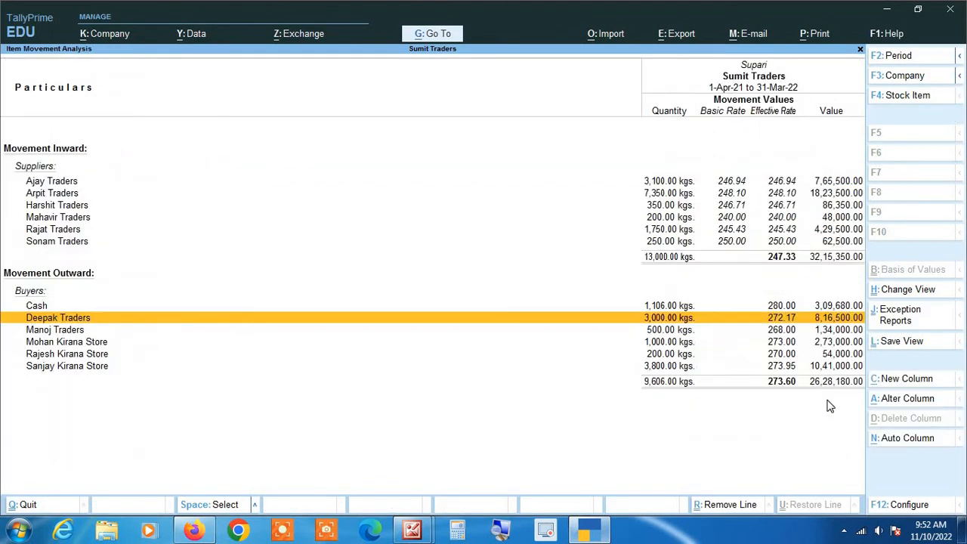
Compare Supari's inward and outward quantities, rates and values, going through the buyers down to Sanjay Kirana Store
{"action": "key", "text": "Up"}
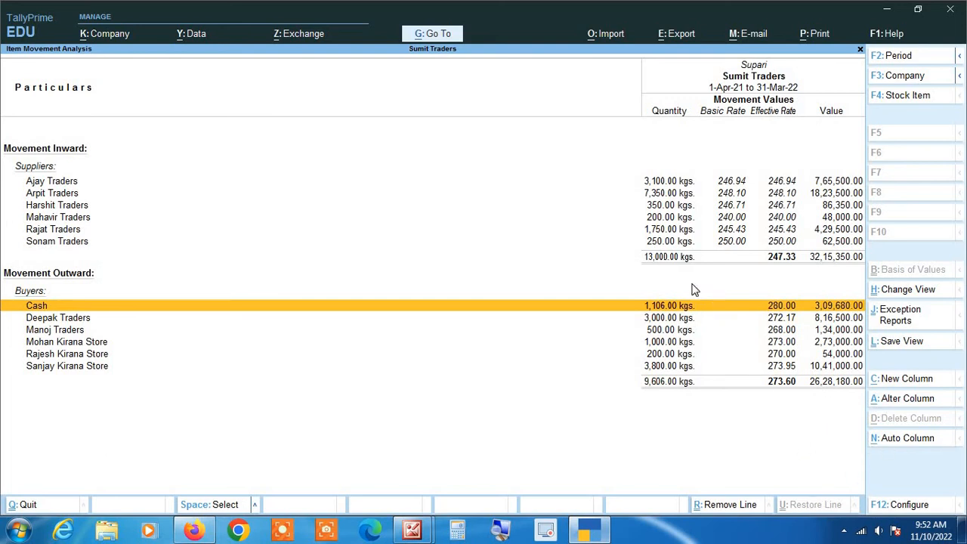
{"action": "left_click", "coordinate": [498, 531]}
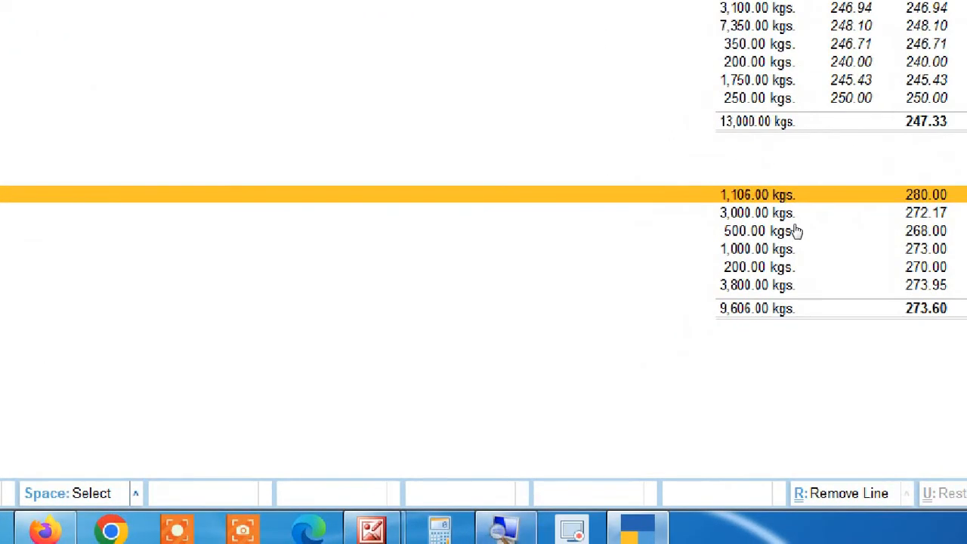
{"action": "key", "text": "Up"}
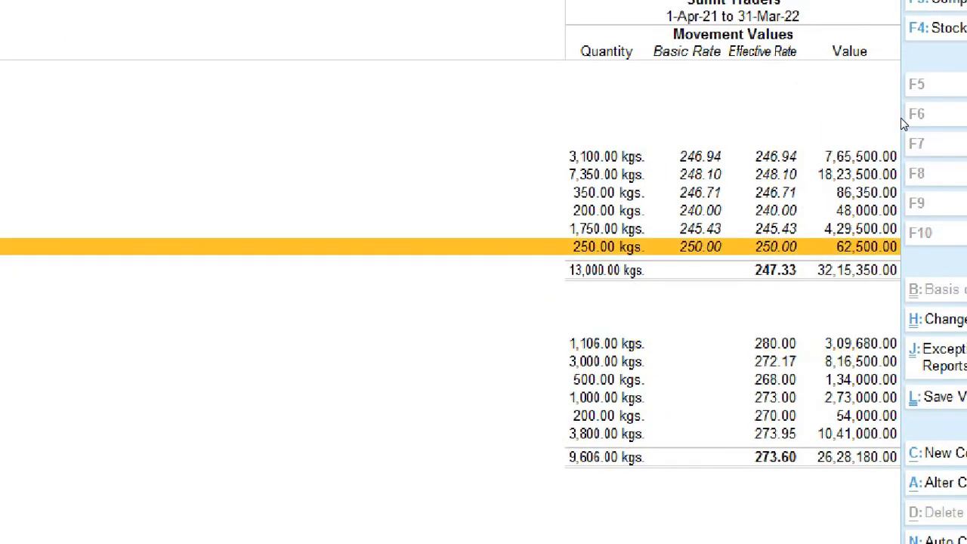
{"action": "key", "text": "Down"}
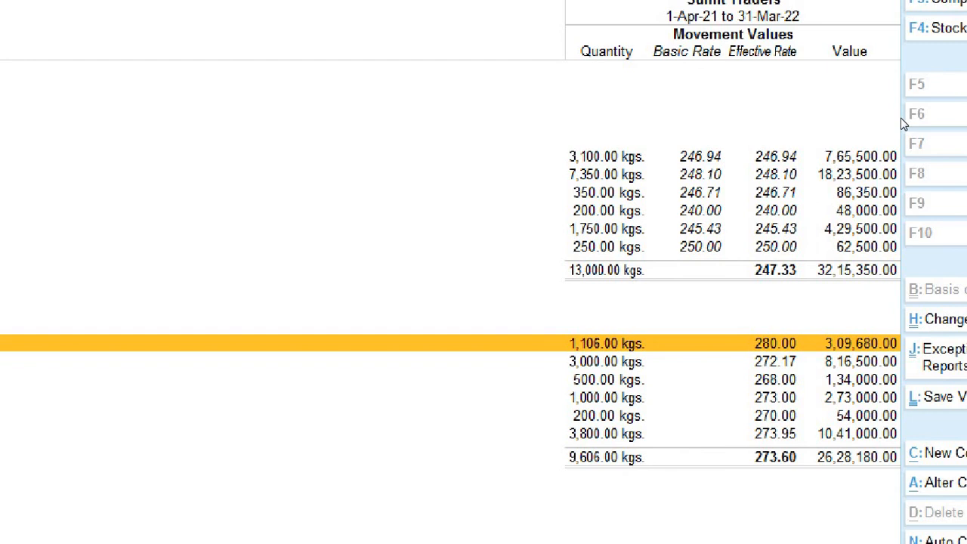
{"action": "key", "text": "Up"}
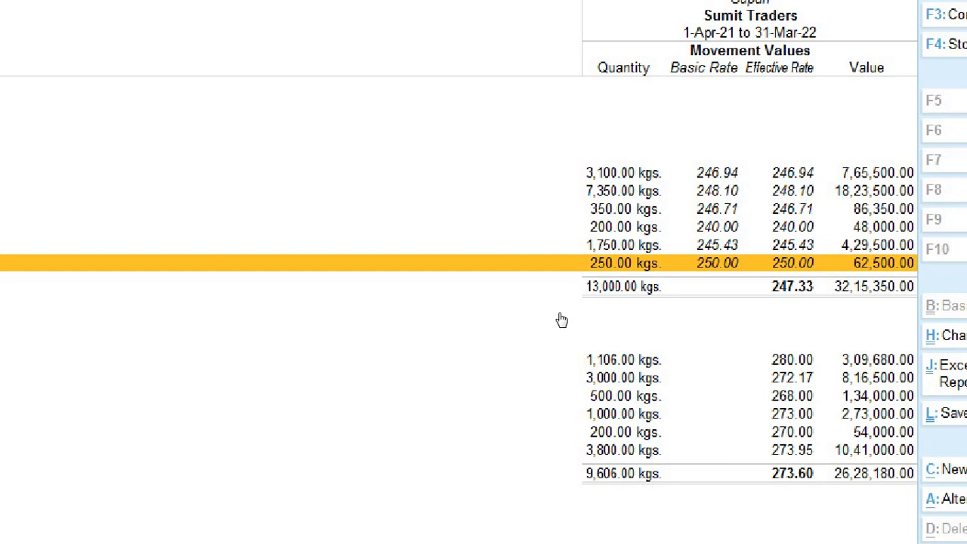
{"action": "key", "text": "Down"}
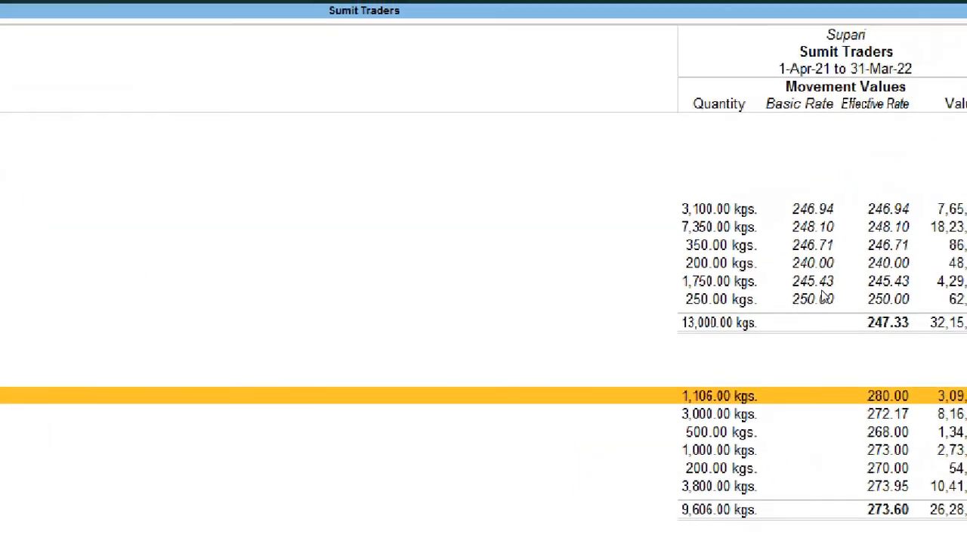
{"action": "key", "text": "Down"}
{"action": "key", "text": "Down"}
{"action": "key", "text": "Down"}
{"action": "key", "text": "Down"}
{"action": "key", "text": "Down"}
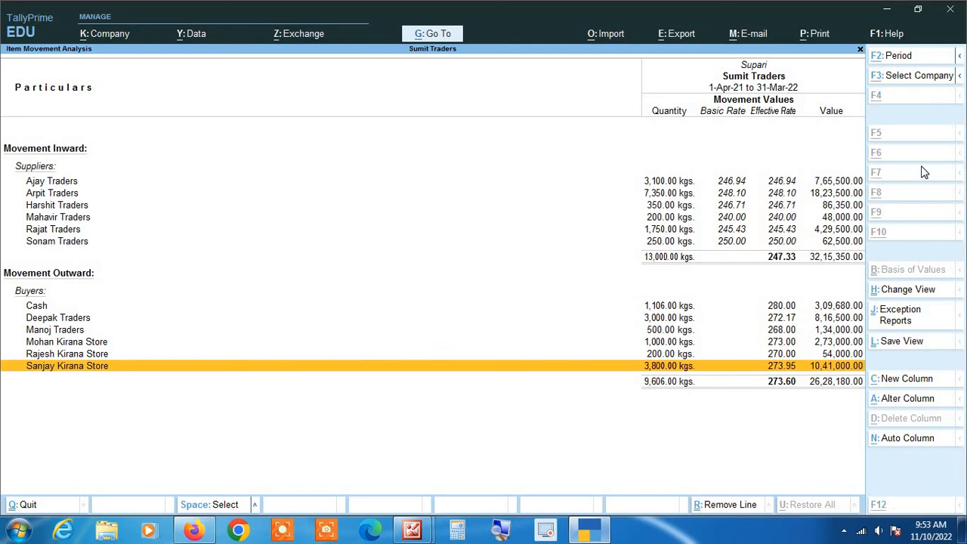
Set the report period of Supari's movement analysis to 1-4-2021 through 31-12-2021
{"action": "key", "text": "alt+F2"}
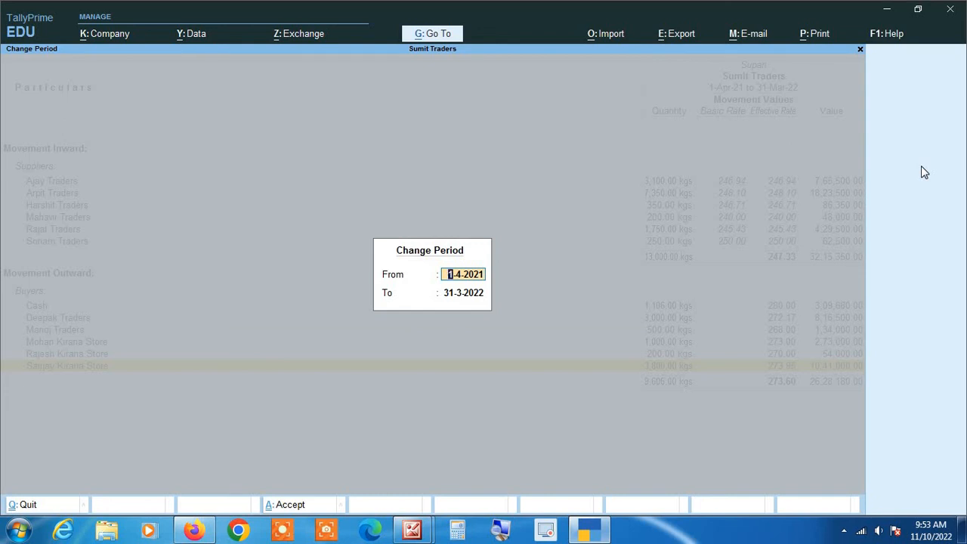
{"action": "key", "text": "Return"}
{"action": "type", "text": "31 1"}
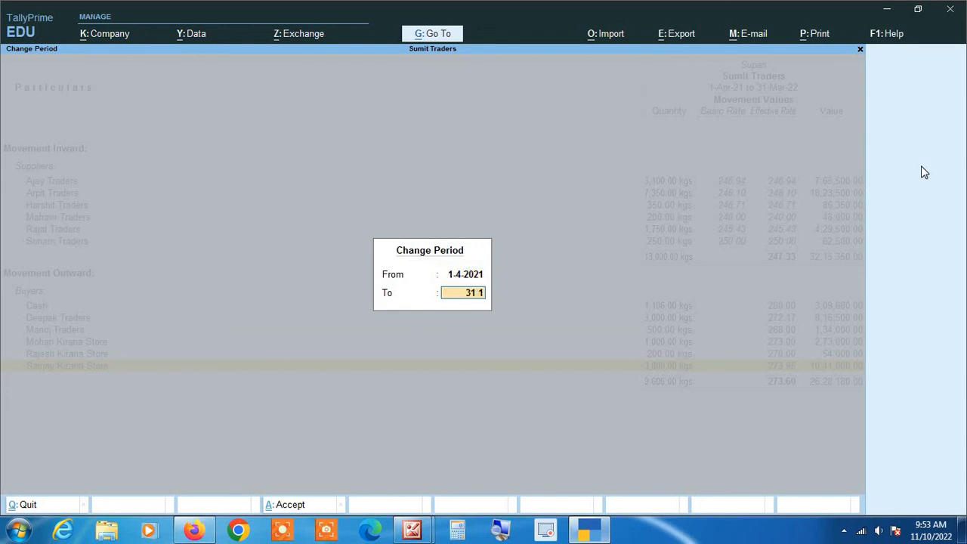
{"action": "type", "text": "2 2021"}
{"action": "key", "text": "Return"}
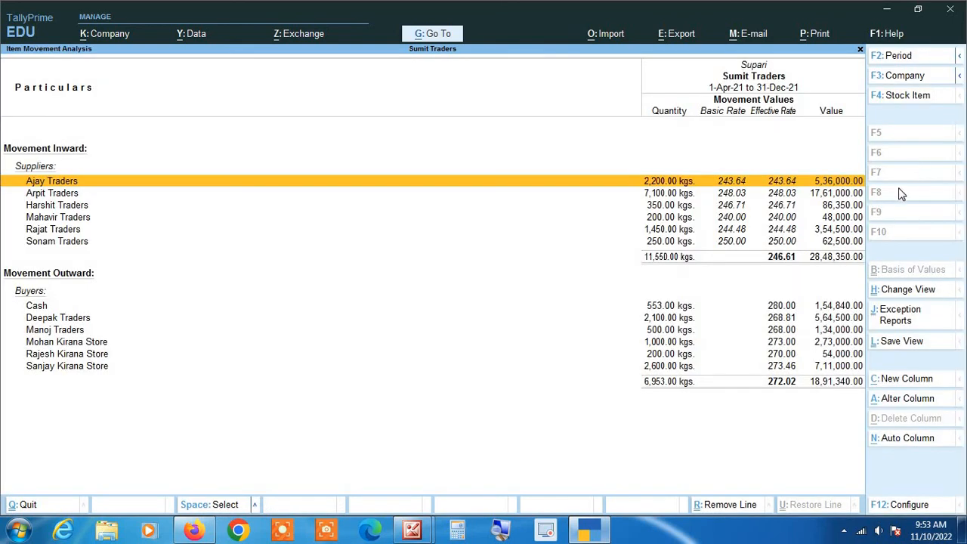
Examine the party-wise Supari purchases and sales for the shortened period, from the suppliers down to the buyers
{"action": "left_click", "coordinate": [502, 533]}
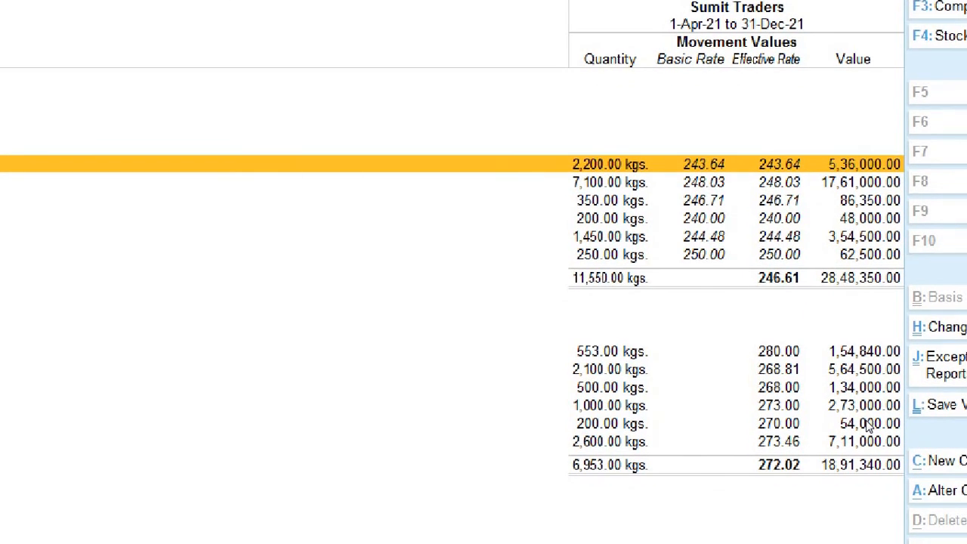
{"action": "key", "text": "Down"}
{"action": "key", "text": "Down"}
{"action": "key", "text": "Down"}
{"action": "key", "text": "Down"}
{"action": "key", "text": "Down"}
{"action": "key", "text": "Down"}
{"action": "key", "text": "Down"}
{"action": "key", "text": "Down"}
{"action": "key", "text": "Down"}
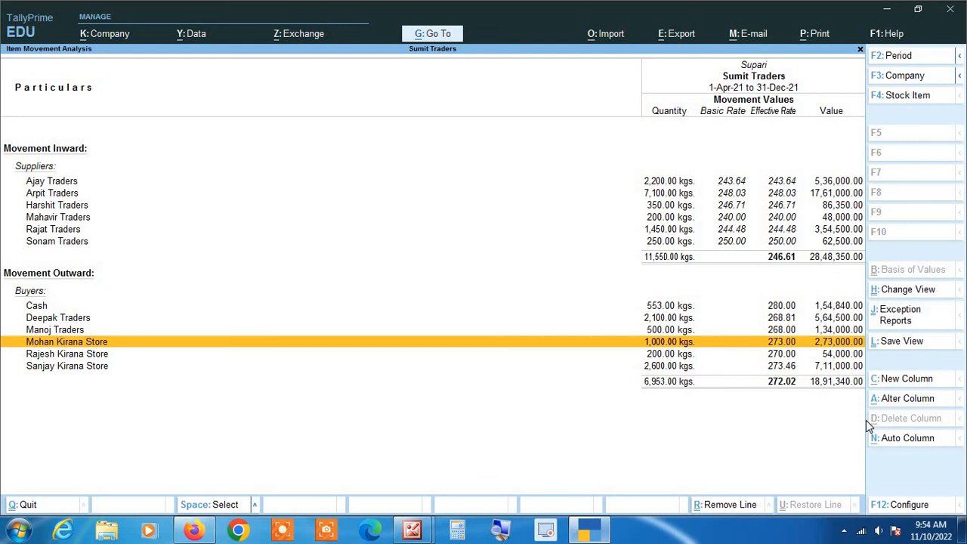
Close Supari's movement analysis and its stock item vouchers to return to the Stock Summary
{"action": "key", "text": "Return"}
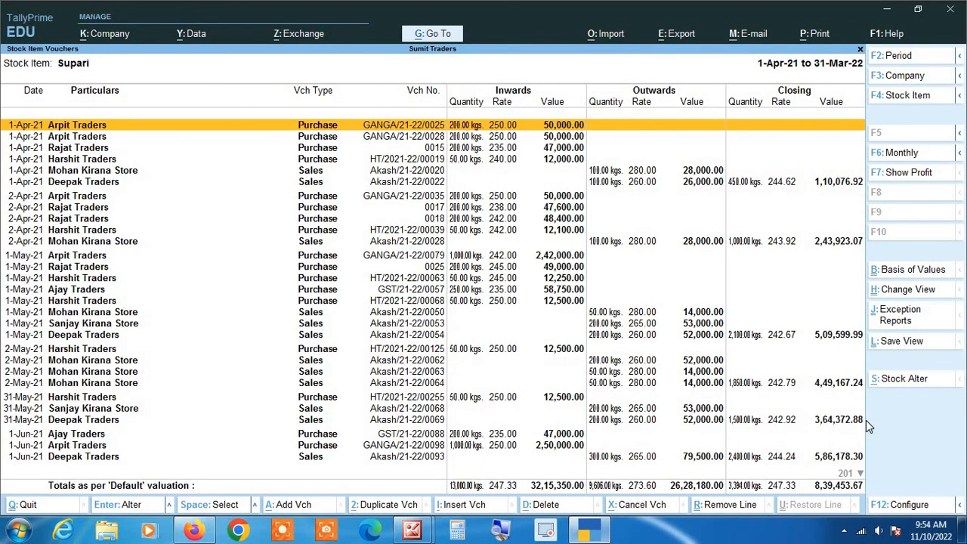
{"action": "key", "text": "Escape"}
{"action": "key", "text": "Escape"}
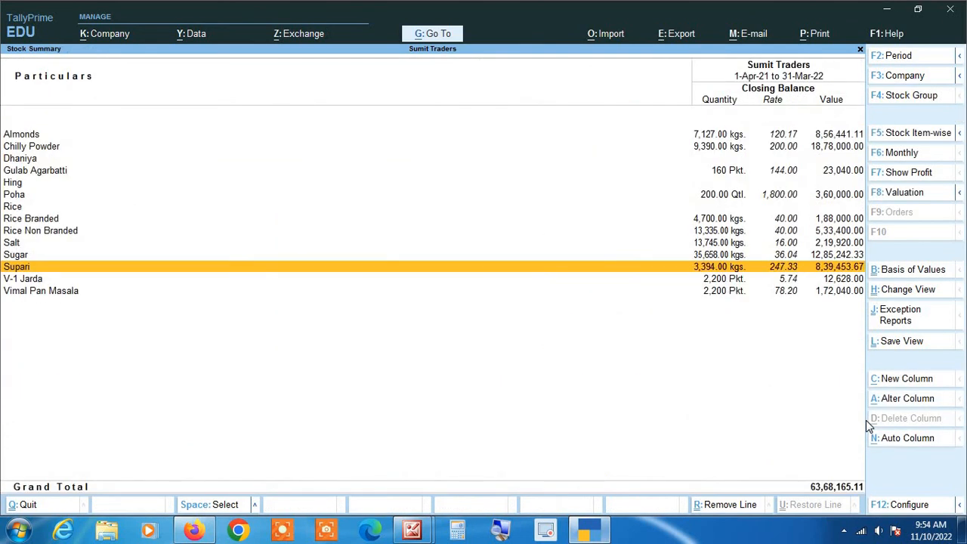
Go through the items in the Stock Summary from Supari up to Gulab Agarbatti, and close the report to the Gateway of Tally
{"action": "key", "text": "Up"}
{"action": "key", "text": "Up"}
{"action": "key", "text": "Up"}
{"action": "key", "text": "Up"}
{"action": "key", "text": "Up"}
{"action": "key", "text": "Up"}
{"action": "key", "text": "Up"}
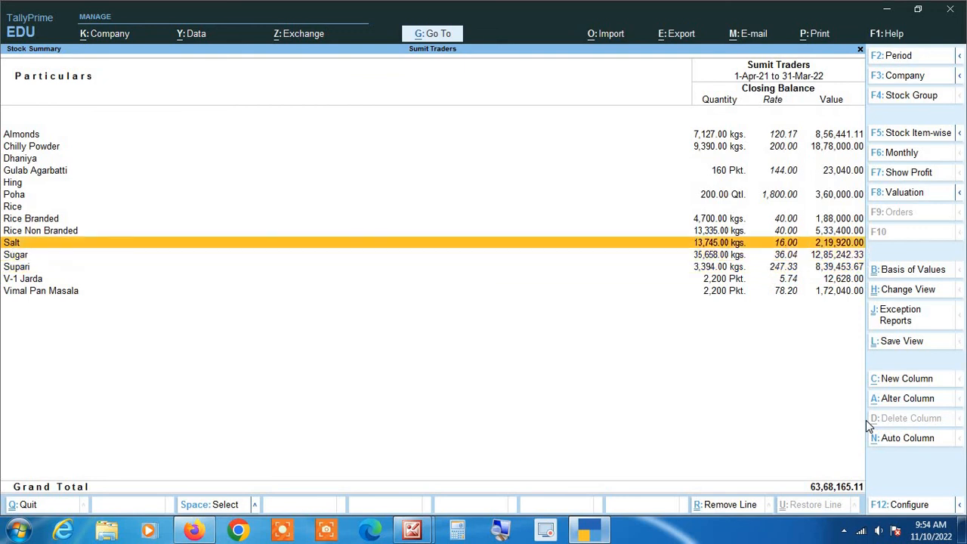
{"action": "key", "text": "Up"}
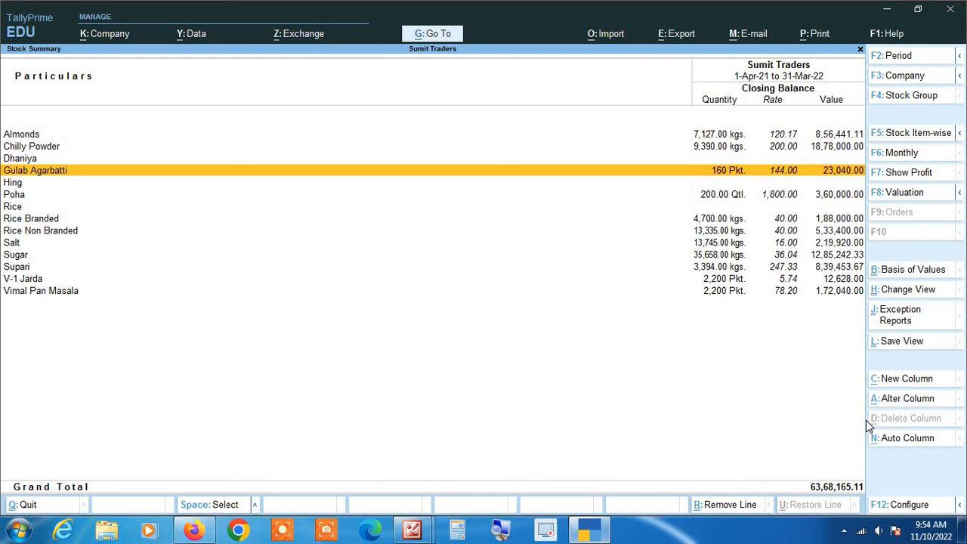
{"action": "key", "text": "Escape"}
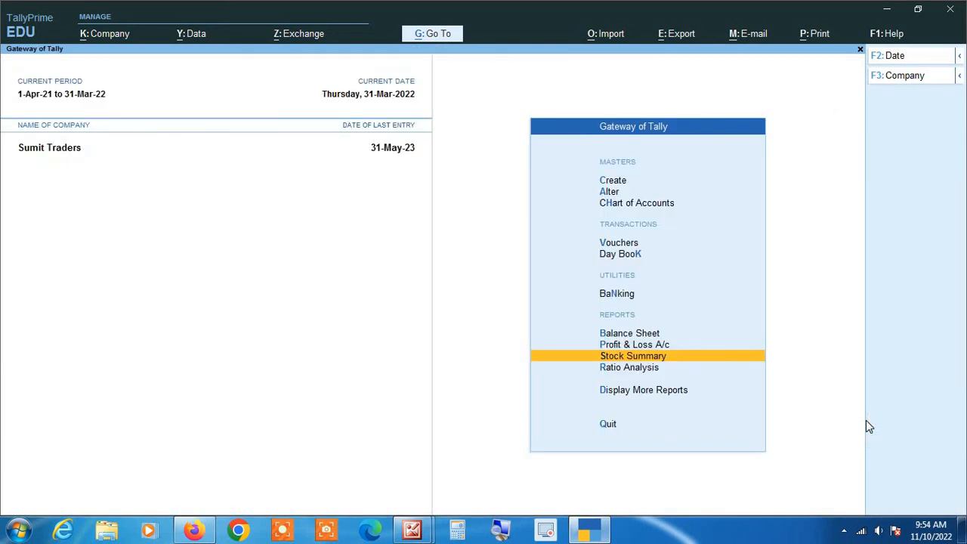